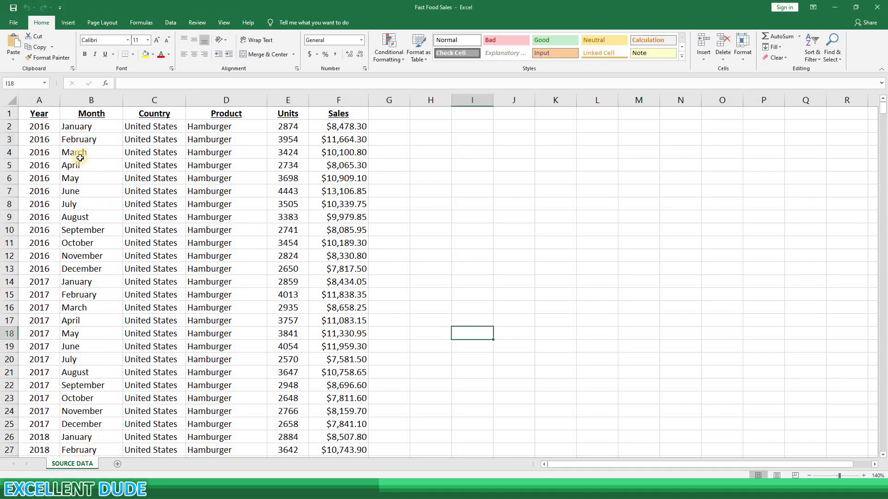
# Create an empty PivotTable from the sales data on a new worksheet.
pyautogui.click(80, 140)
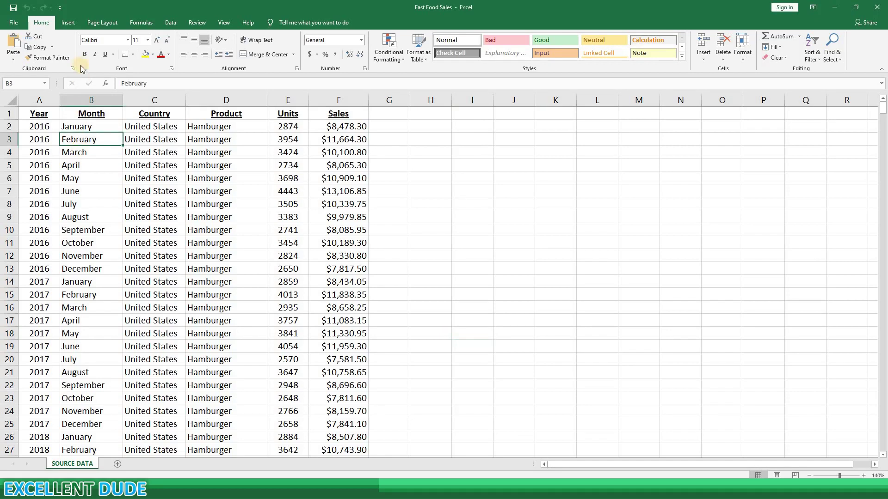
pyautogui.click(70, 23)
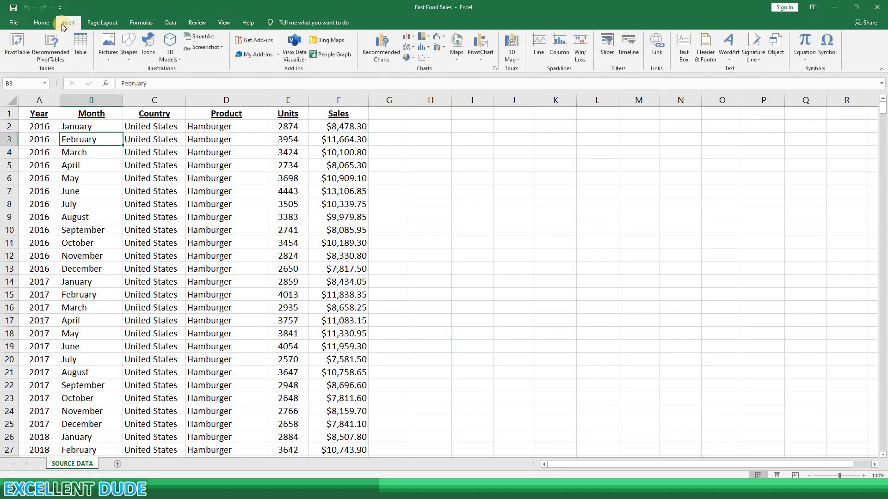
pyautogui.click(19, 45)
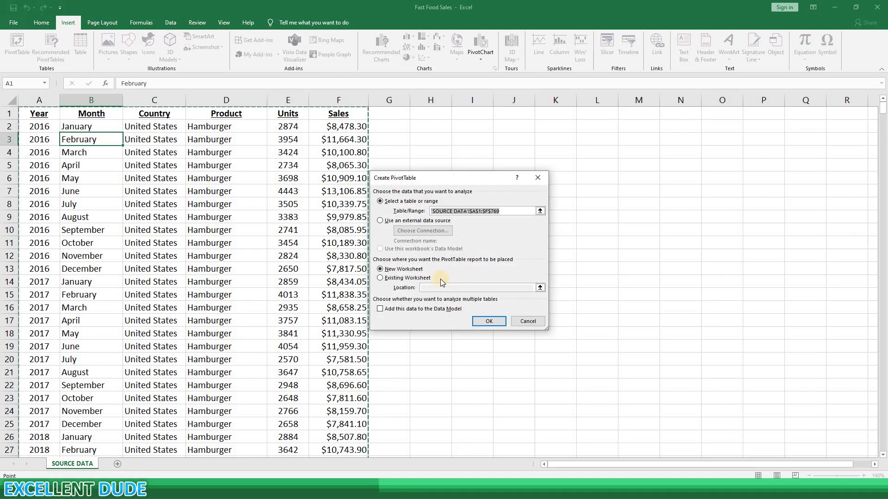
pyautogui.click(488, 322)
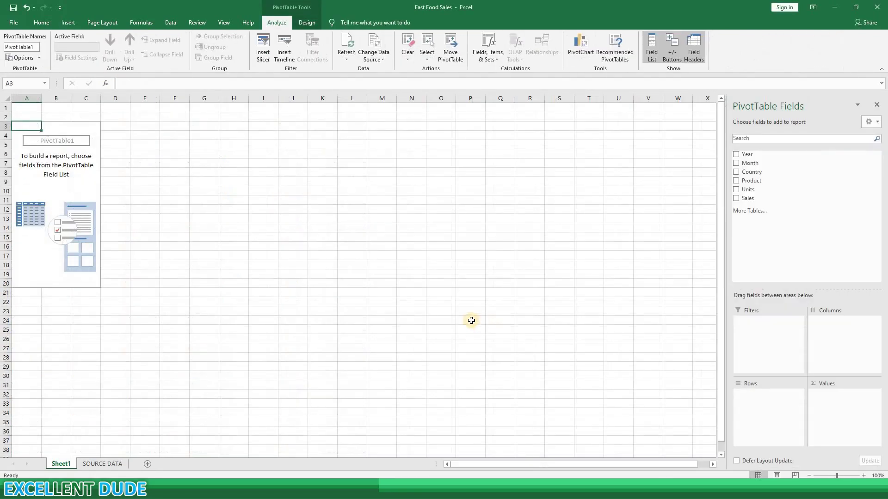
# Rename the new sheet to 'Sales By Year'.
pyautogui.doubleClick(68, 464)
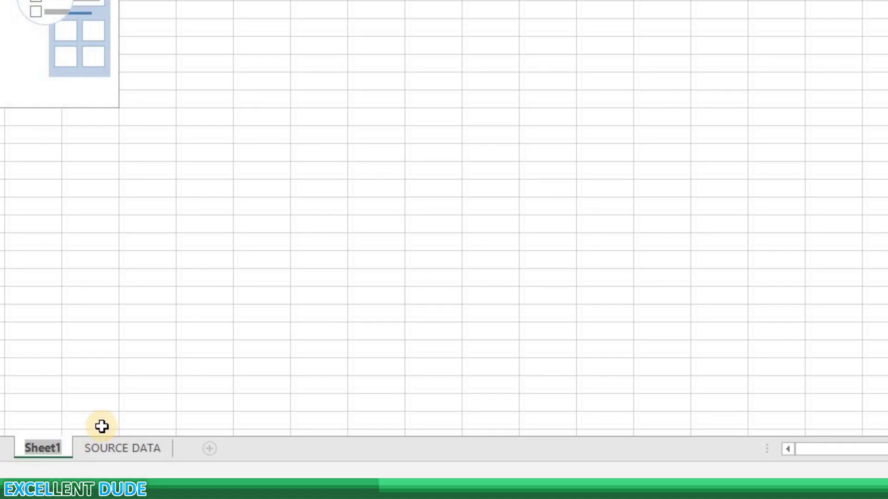
pyautogui.write('Sa')
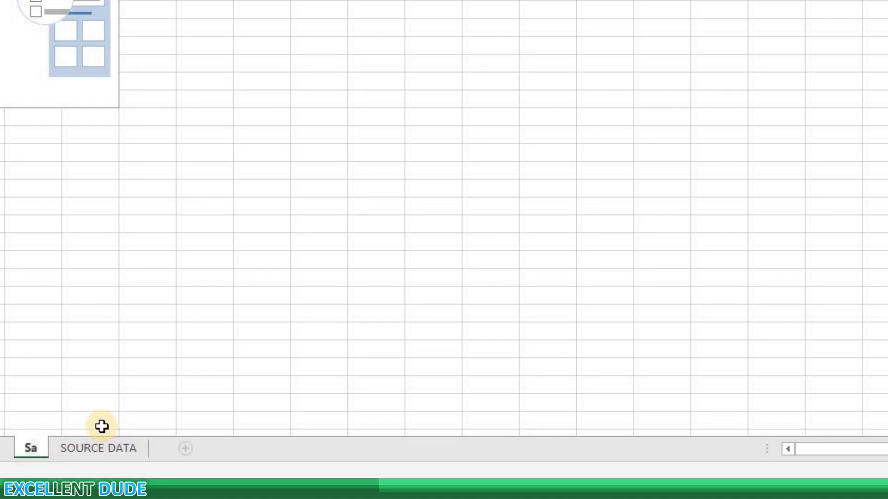
pyautogui.write('les By Yea')
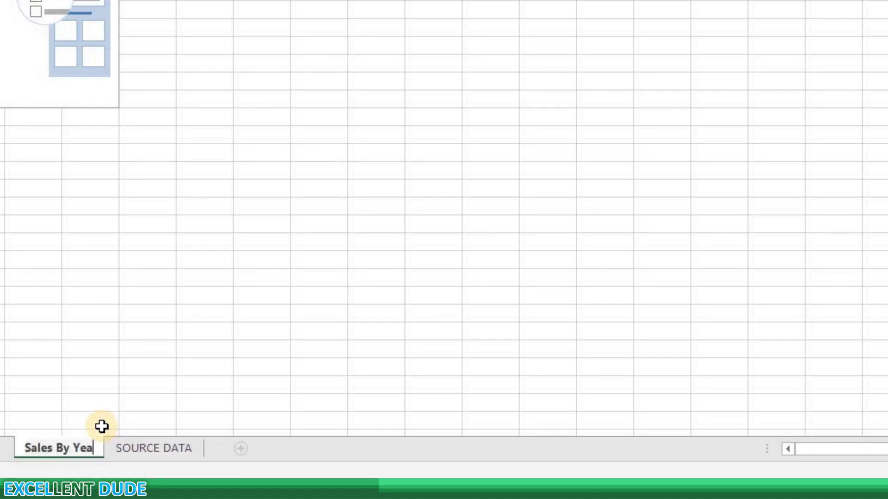
pyautogui.write('r')
pyautogui.press('Return')
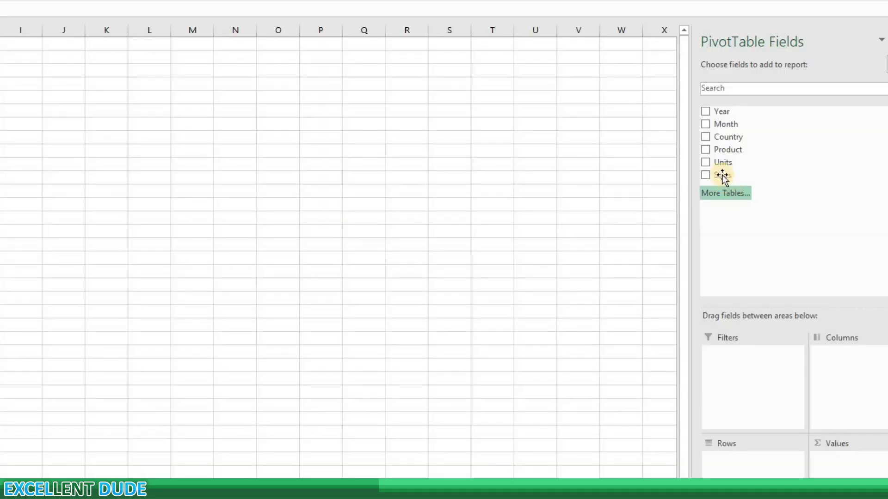
# Build the pivot table with Sales in Values and Year in Rows, then select the values.
pyautogui.moveTo(722, 176); pyautogui.dragTo(833, 460)
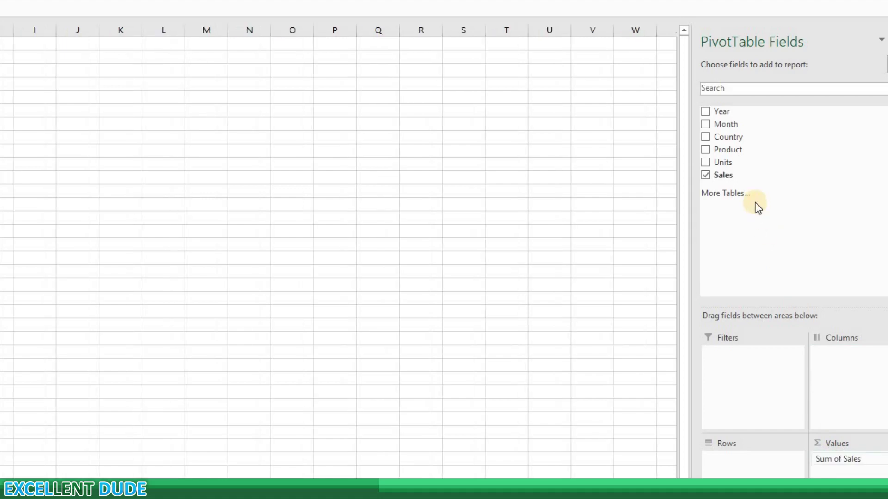
pyautogui.moveTo(722, 111); pyautogui.dragTo(735, 460)
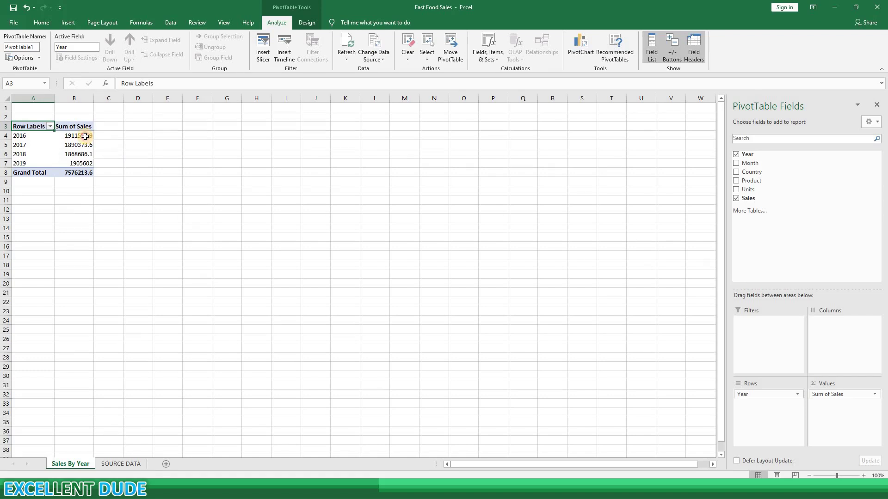
pyautogui.click(85, 136)
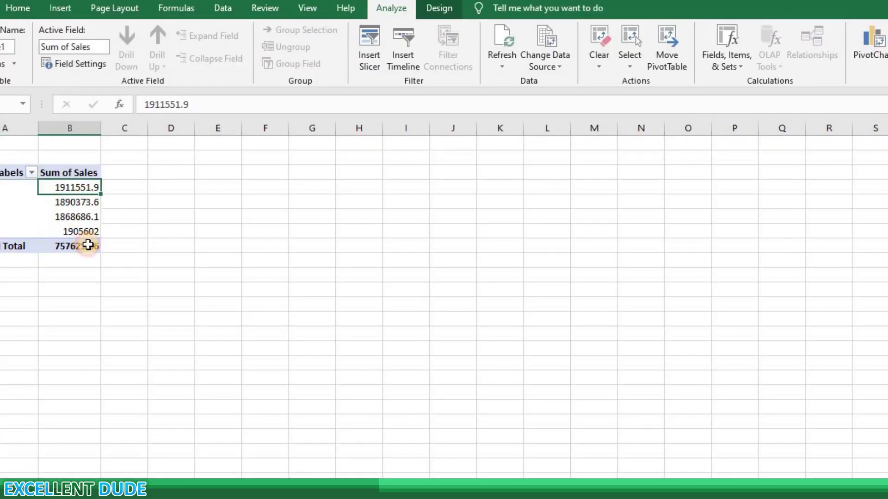
pyautogui.keyDown('shift'); pyautogui.click(81, 171); pyautogui.keyUp('shift')
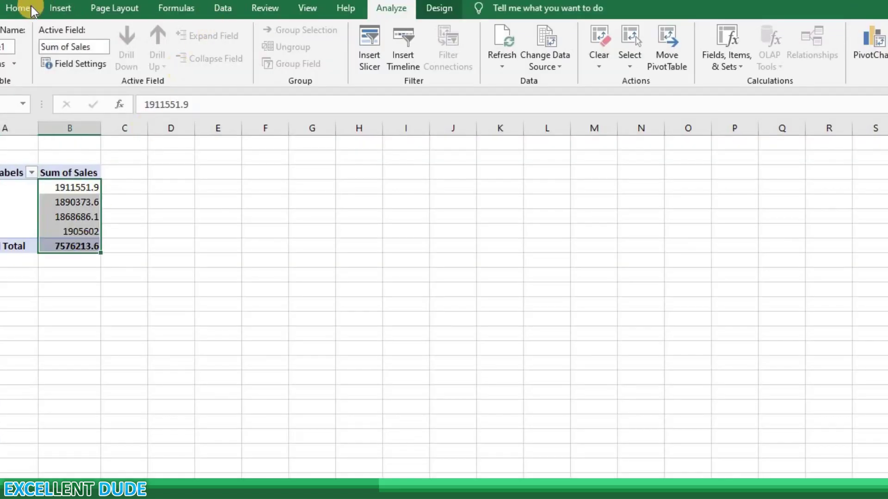
# Format the Sum of Sales values as Currency with no decimal places.
pyautogui.click(34, 8)
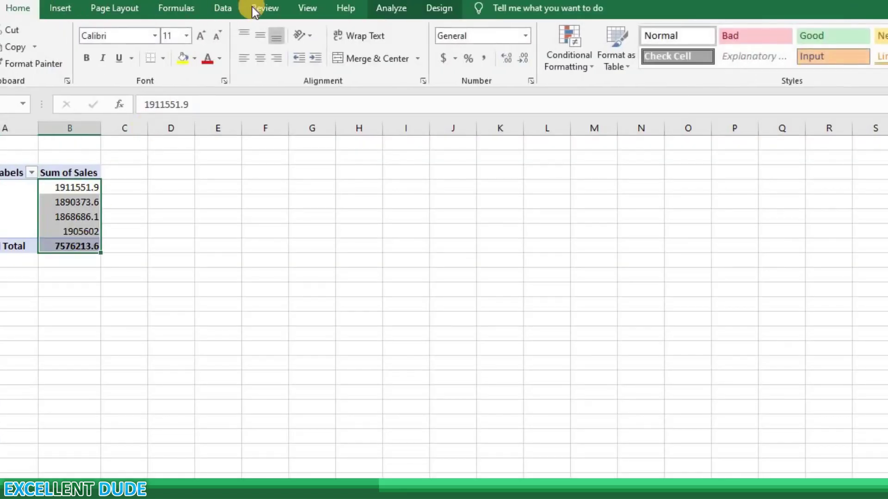
pyautogui.click(528, 36)
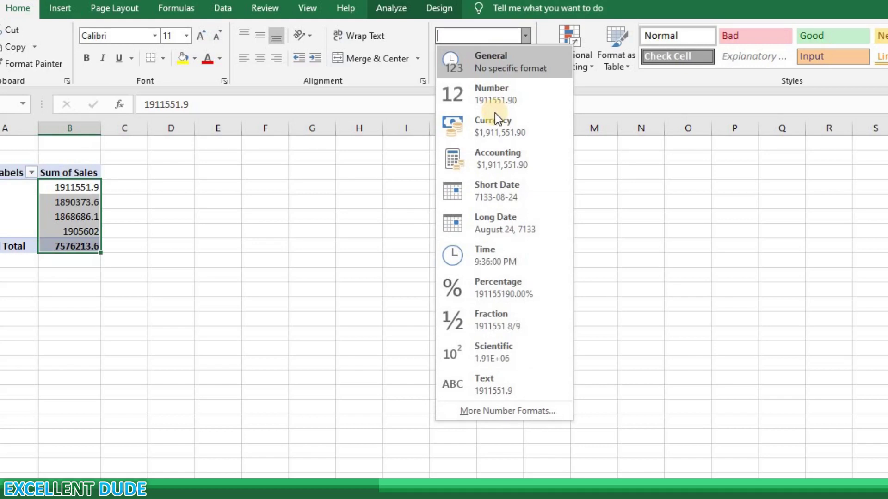
pyautogui.click(494, 119)
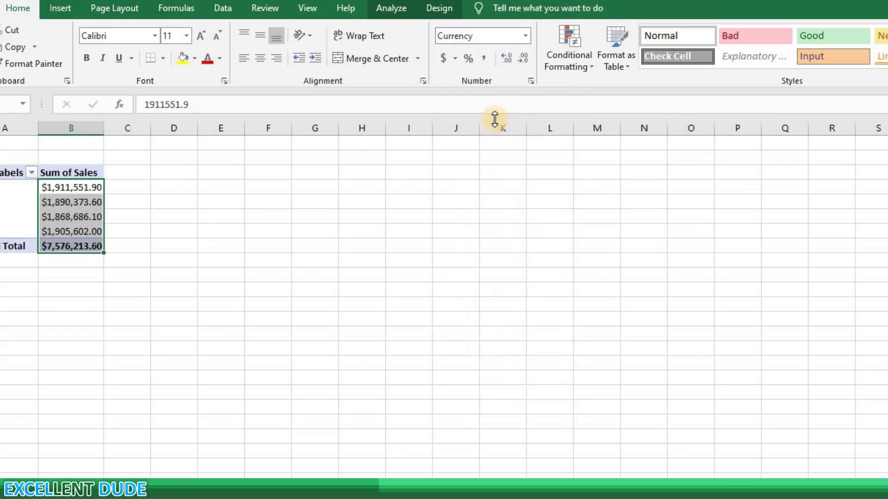
pyautogui.click(525, 60)
pyautogui.click(526, 60)
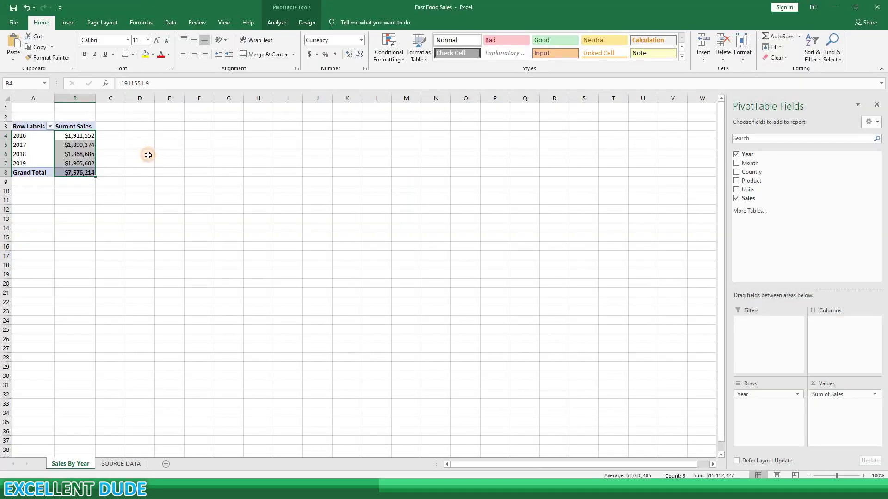
pyautogui.click(186, 216)
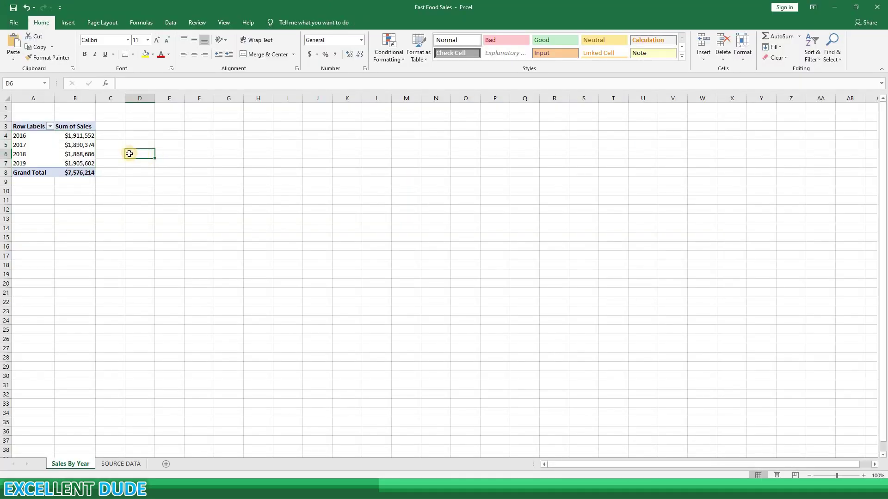
# Rename PivotTable1 to 'Sales by Year' in PivotTable Options.
pyautogui.click(34, 127)
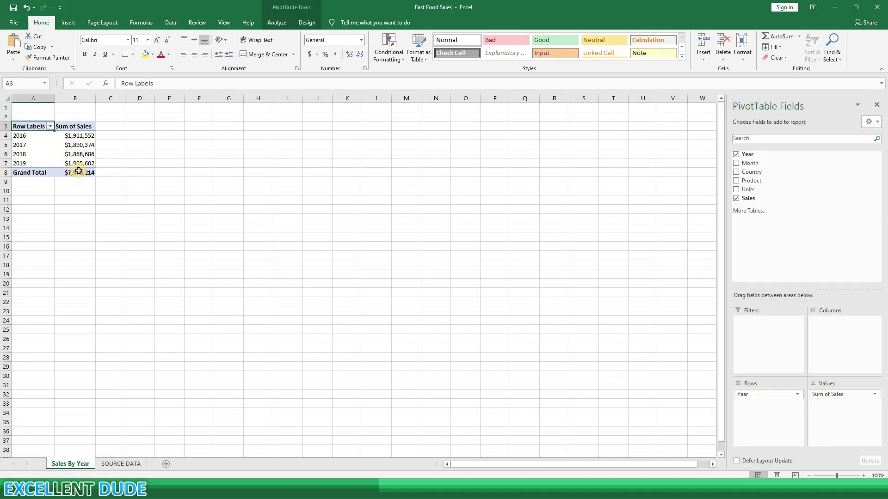
pyautogui.keyDown('shift'); pyautogui.click(80, 172); pyautogui.keyUp('shift')
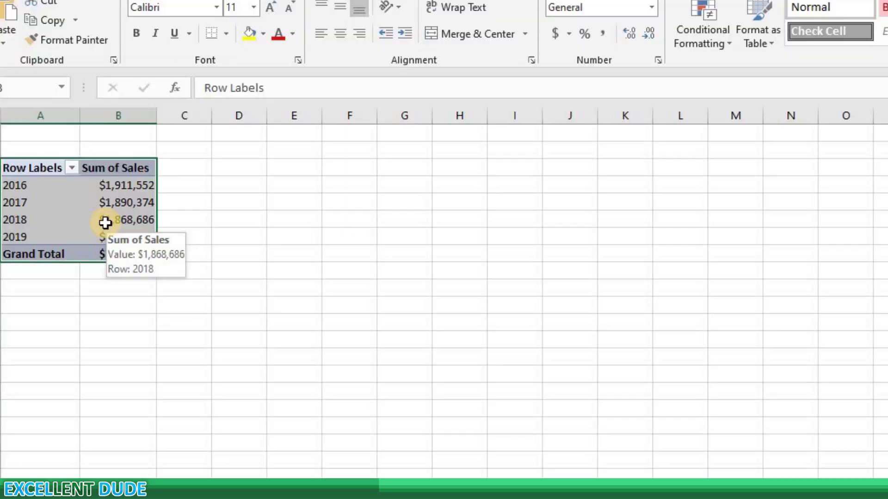
pyautogui.rightClick(106, 220)
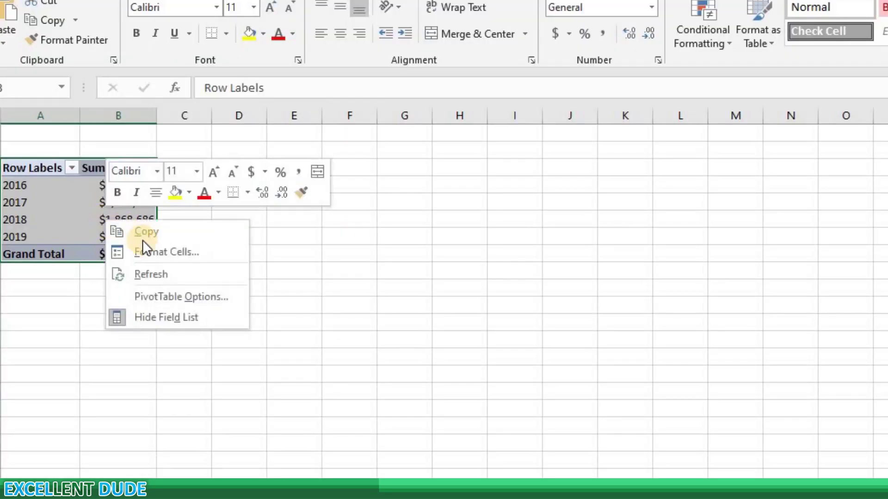
pyautogui.click(221, 297)
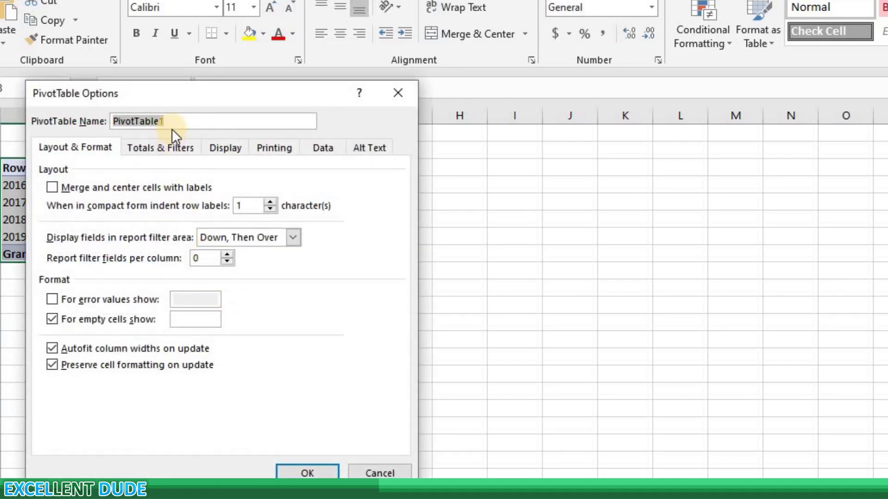
pyautogui.write('Sales by Y')
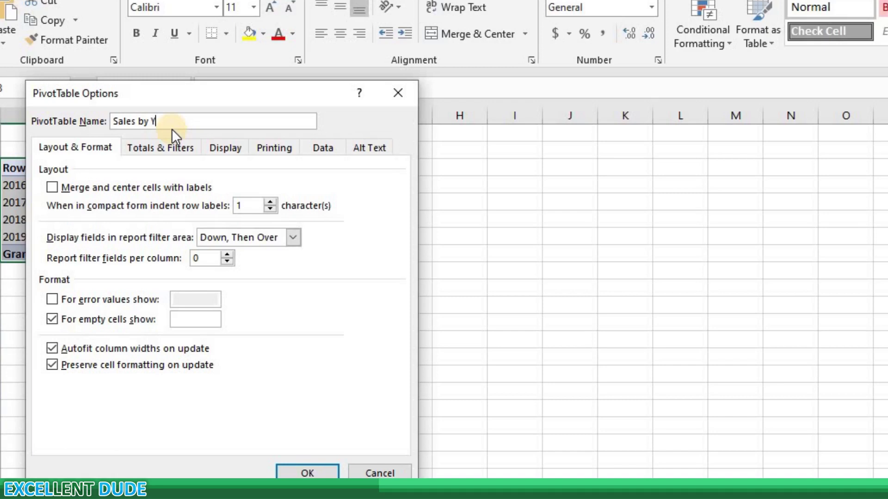
pyautogui.write('ear')
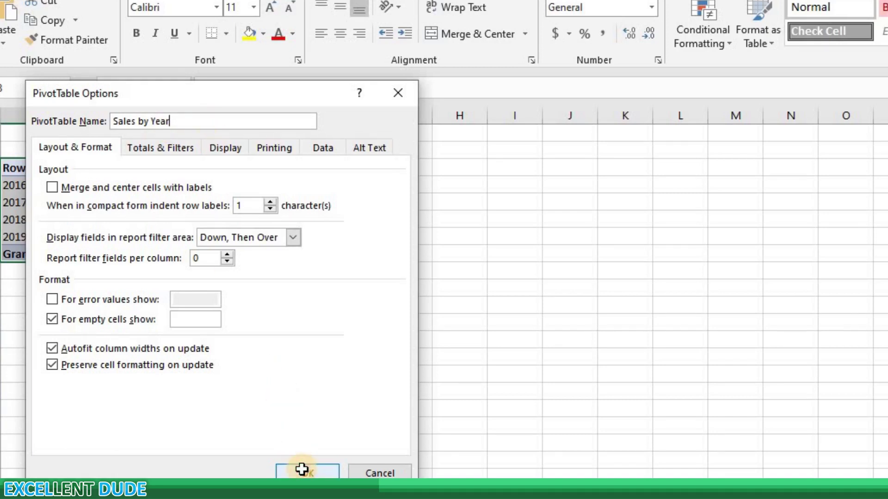
pyautogui.click(302, 470)
pyautogui.click(73, 157)
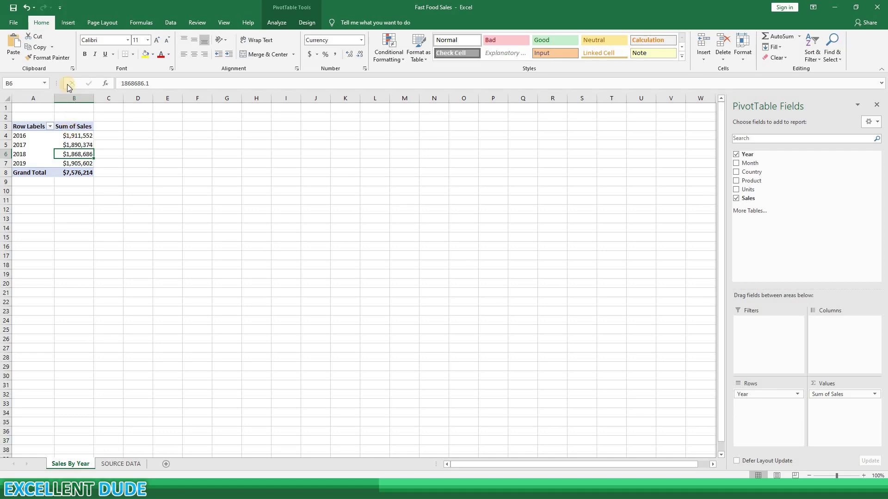
# Insert a clustered column PivotChart of yearly sales and delete its Total title and legend.
pyautogui.click(68, 23)
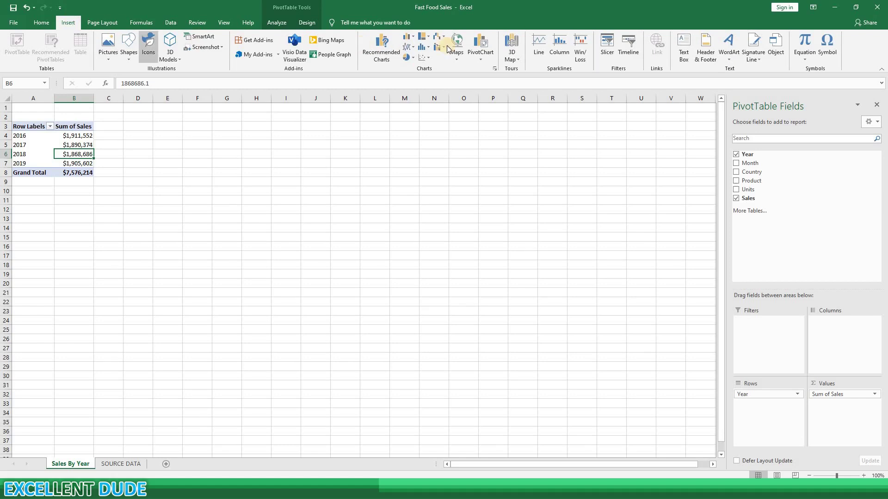
pyautogui.click(482, 49)
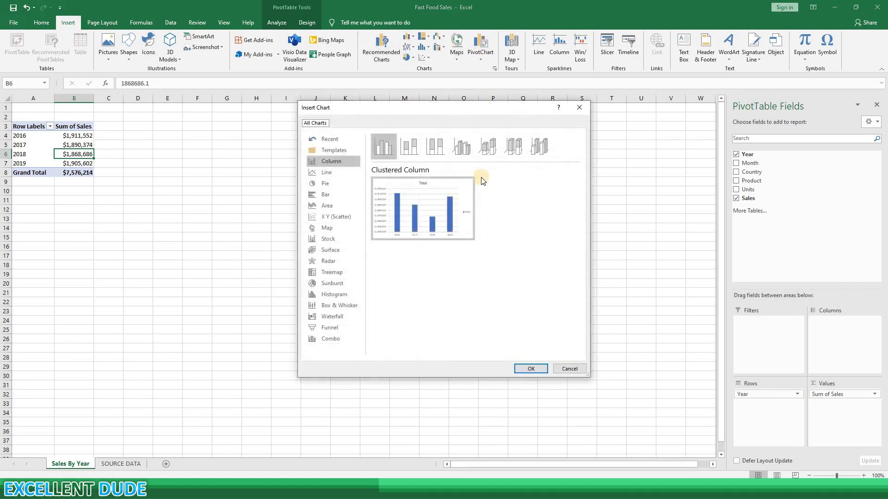
pyautogui.click(529, 369)
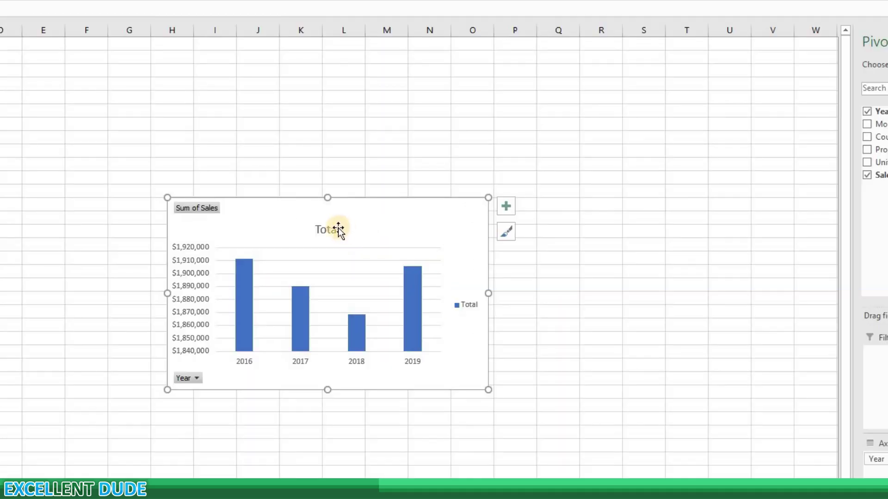
pyautogui.click(339, 229)
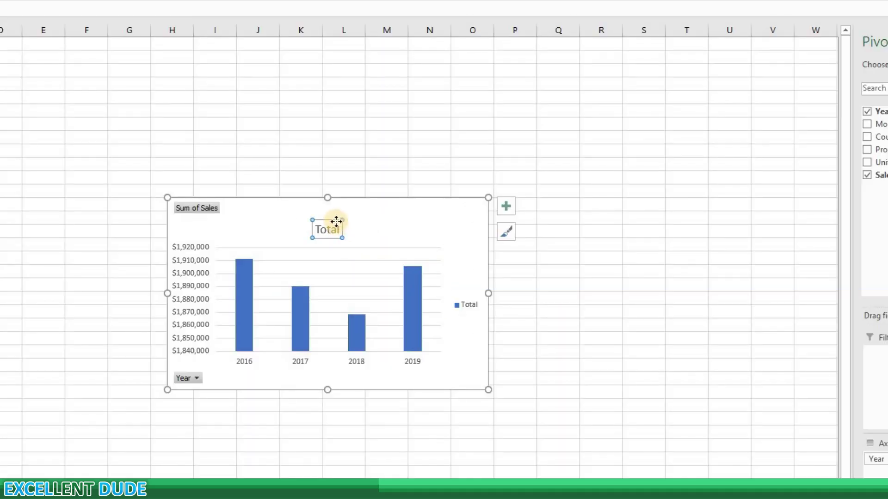
pyautogui.press('Delete')
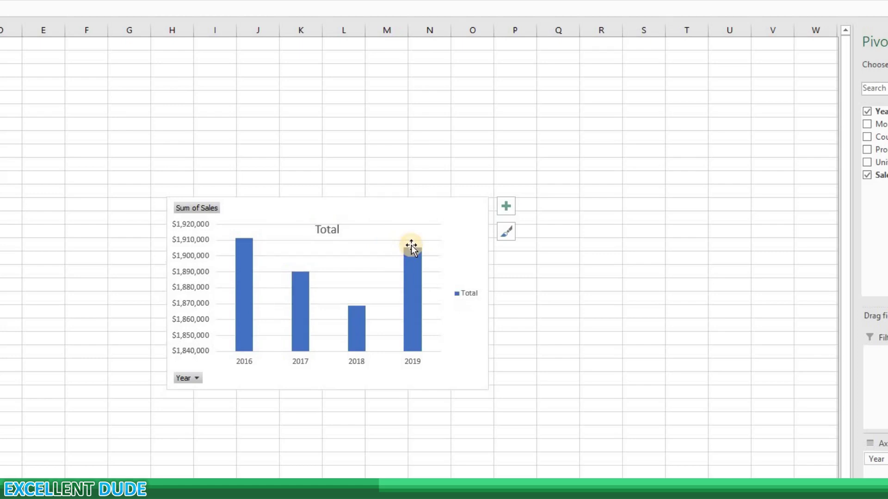
pyautogui.click(467, 292)
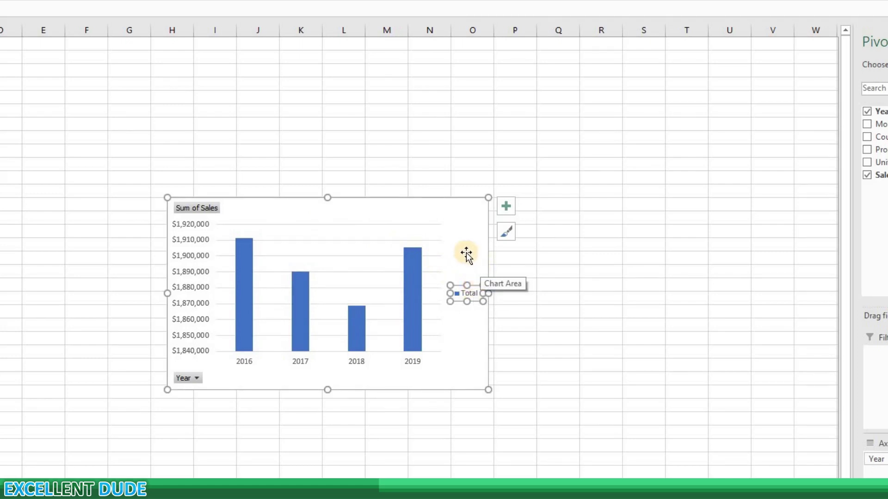
pyautogui.press('Delete')
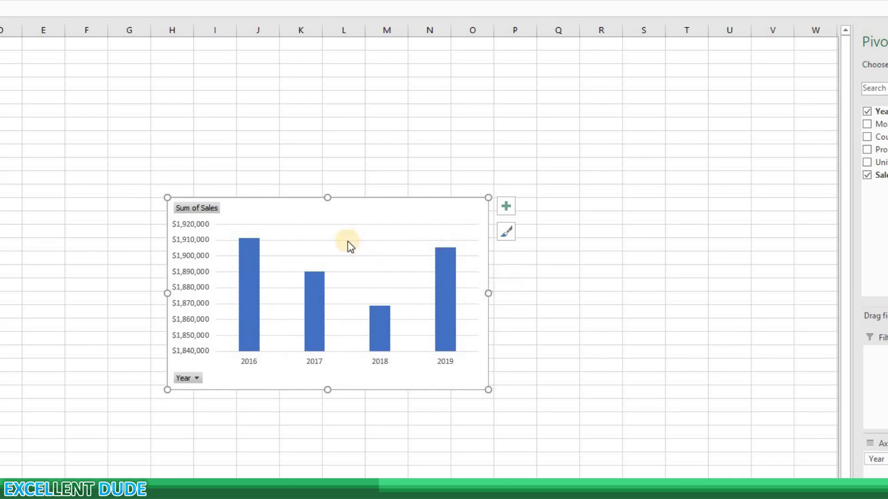
# Hide all chart field buttons, move the chart beside the pivot table, and add a new sheet.
pyautogui.rightClick(198, 208)
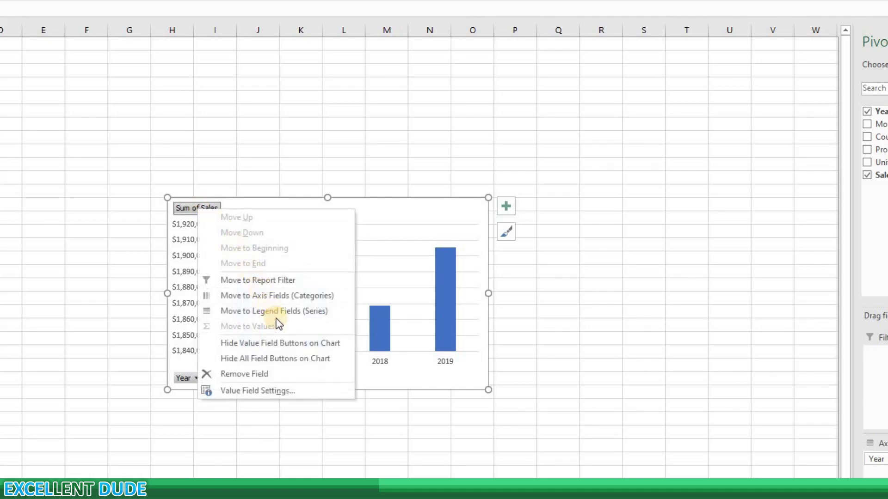
pyautogui.click(329, 360)
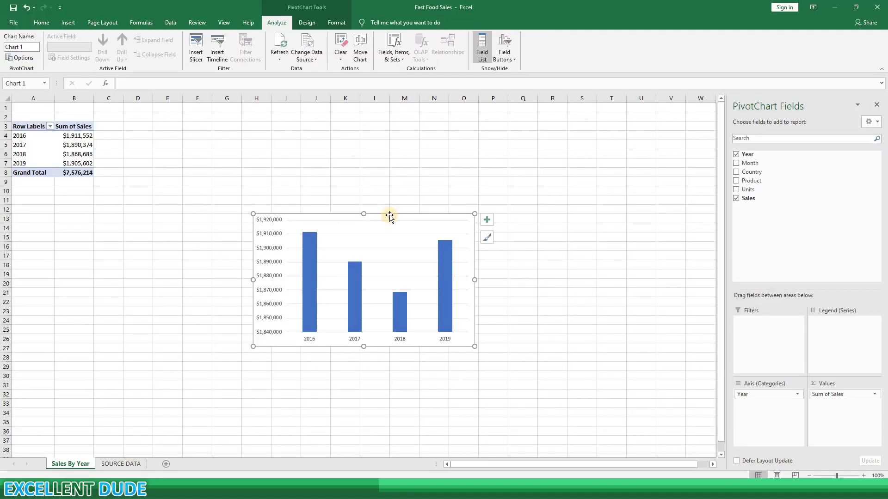
pyautogui.moveTo(372, 207); pyautogui.dragTo(237, 116)
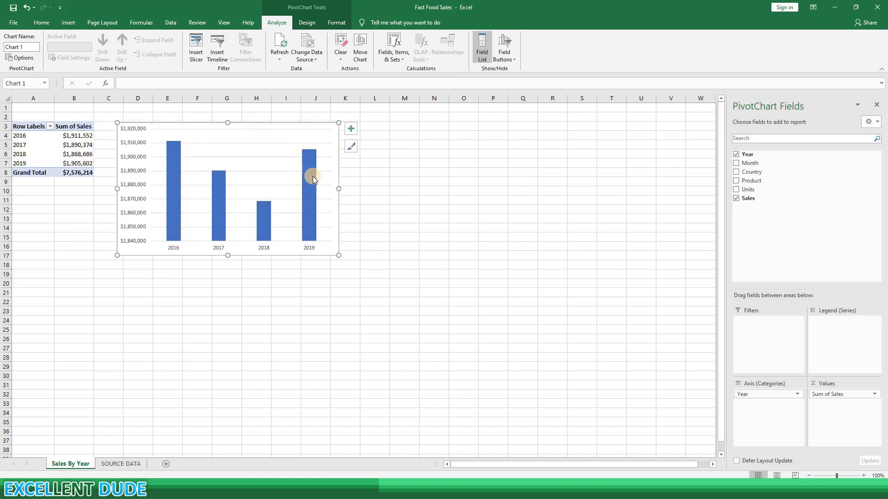
pyautogui.click(165, 464)
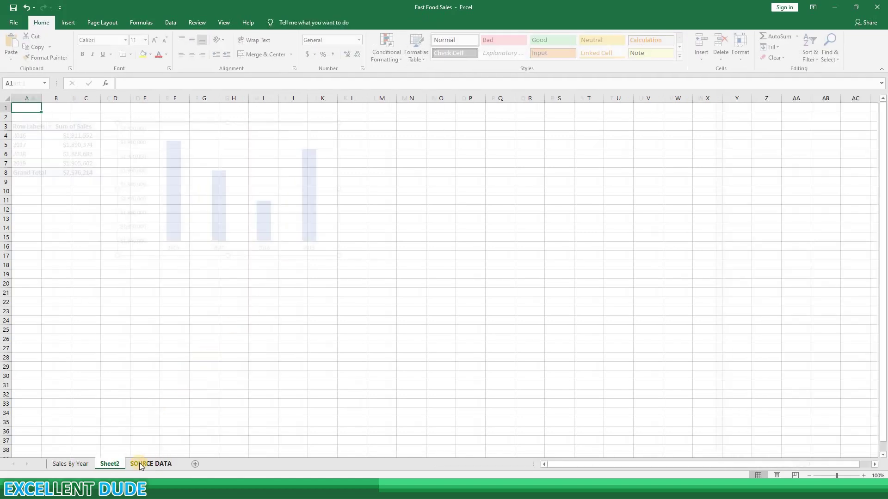
# Rename Sheet2 to 'Sales by Month' and return to the Sales By Year sheet.
pyautogui.doubleClick(115, 465)
pyautogui.write('Sale')
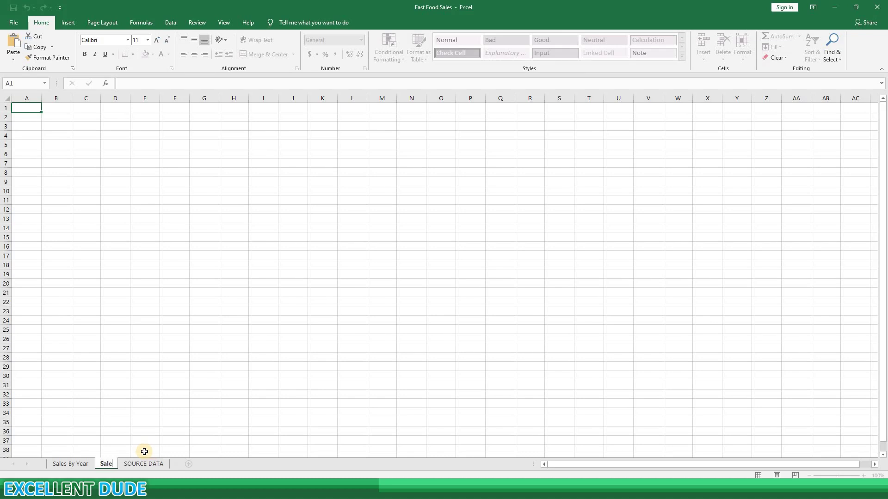
pyautogui.write('s by Month')
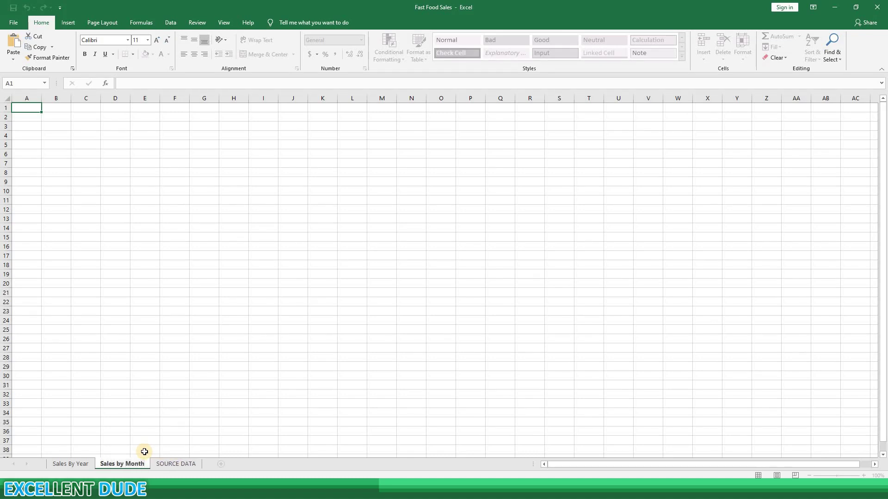
pyautogui.press('Return')
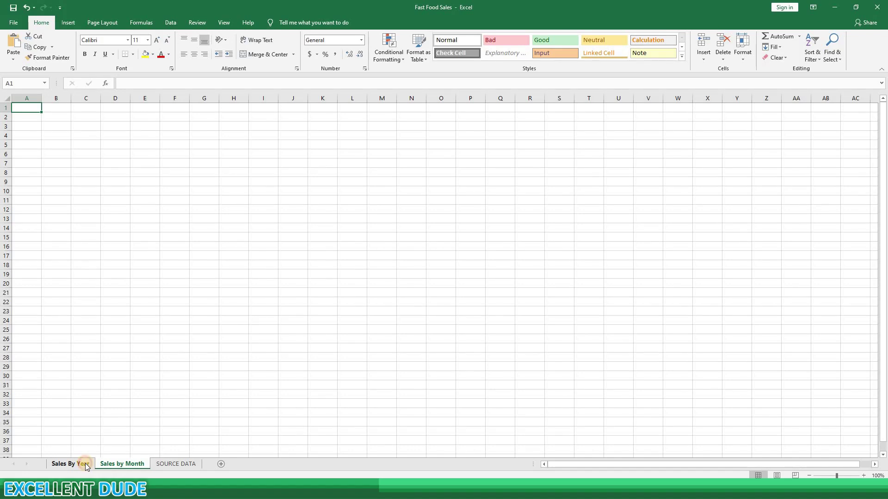
pyautogui.click(70, 463)
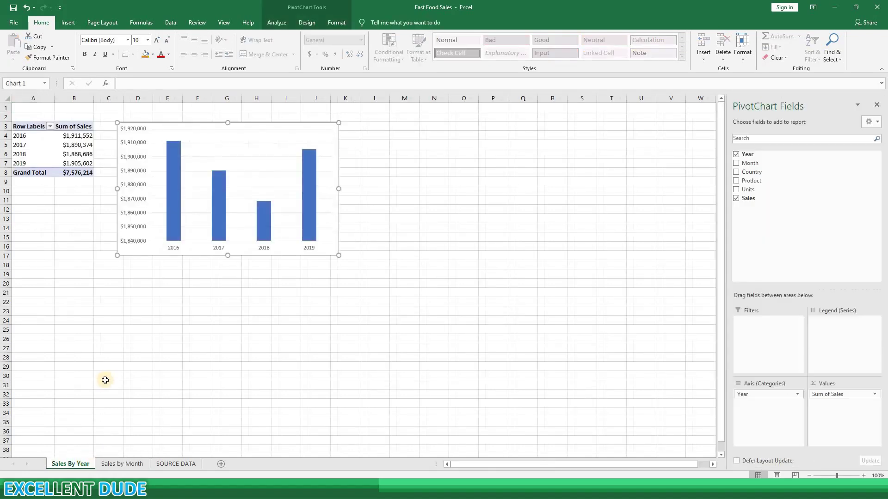
# Copy the Sales By Year pivot table and select cell A3 on Sales by Month.
pyautogui.press('Escape')
pyautogui.keyDown('shift'); pyautogui.click(75, 175); pyautogui.keyUp('shift')
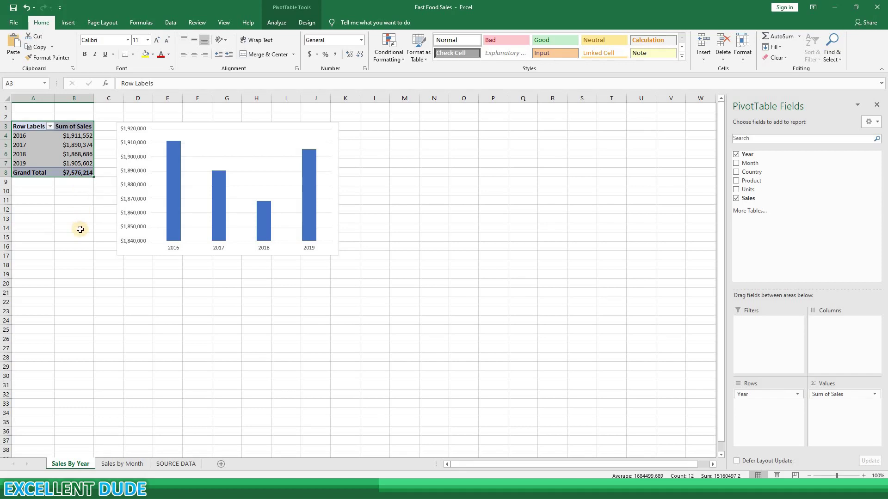
pyautogui.hotkey('ctrl', 'c')
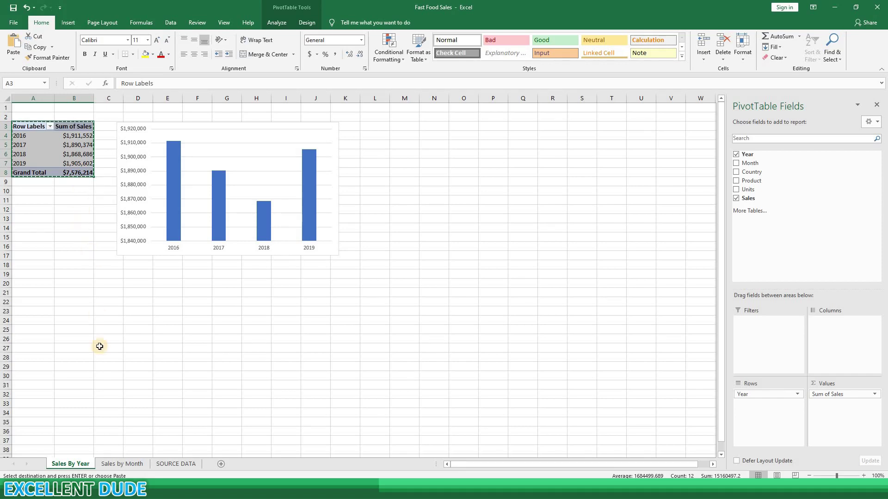
pyautogui.click(124, 464)
pyautogui.click(42, 125)
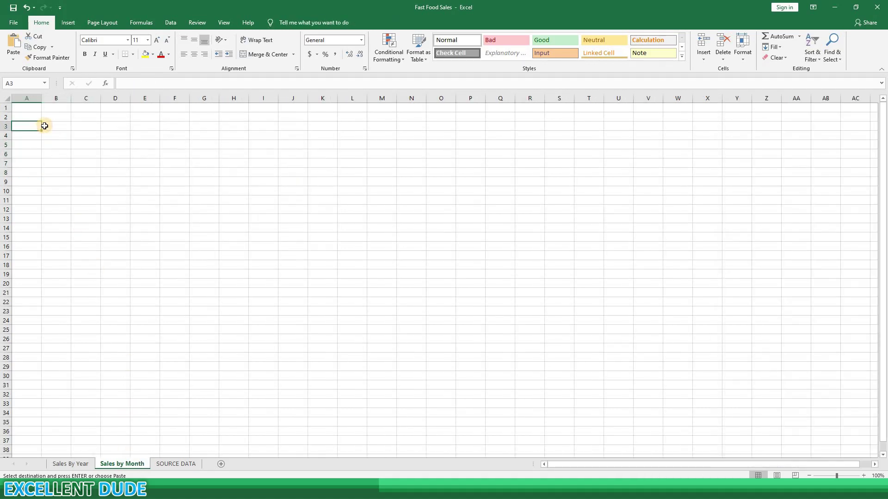
# Paste the pivot table at A3, widen column B, and set Year to Columns, Month to Rows.
pyautogui.hotkey('ctrl', 'v')
pyautogui.moveTo(72, 98); pyautogui.dragTo(89, 111)
pyautogui.click(114, 174)
pyautogui.click(68, 154)
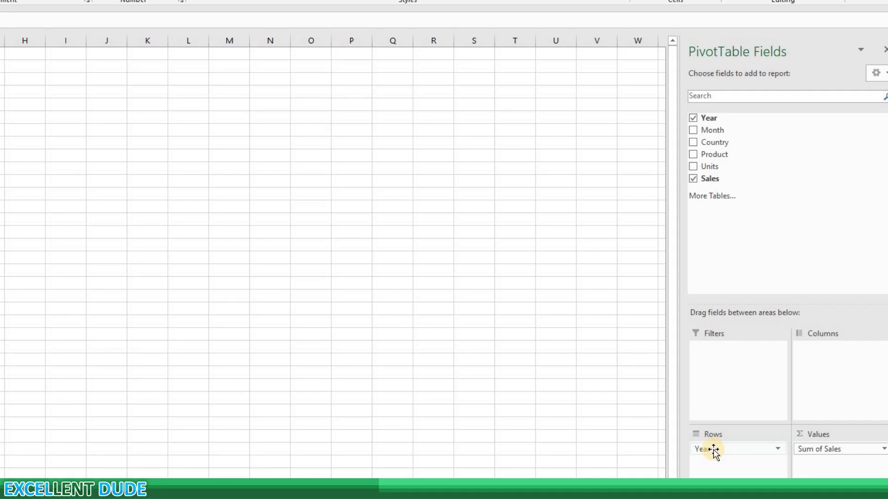
pyautogui.moveTo(713, 451); pyautogui.dragTo(818, 367)
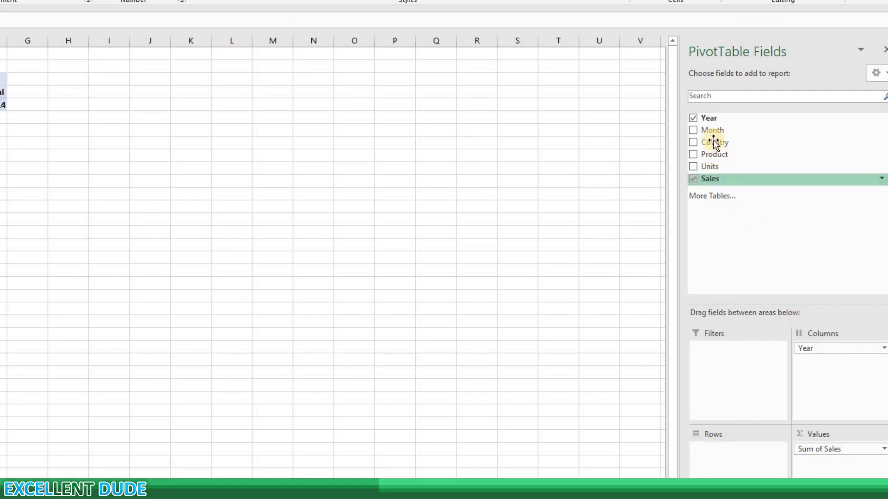
pyautogui.moveTo(715, 131); pyautogui.dragTo(723, 454)
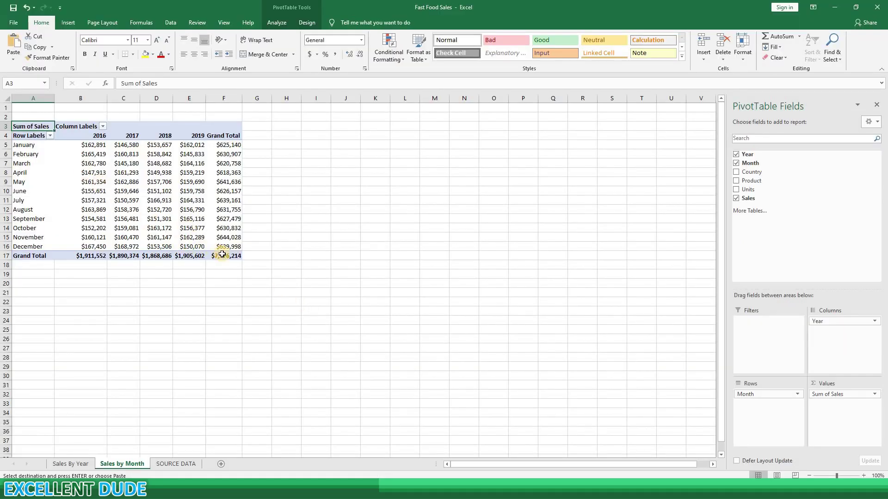
# Rename the pivot table to 'Sales by Month' in PivotTable Options.
pyautogui.hotkey('ctrl', 'a')
pyautogui.rightClick(205, 230)
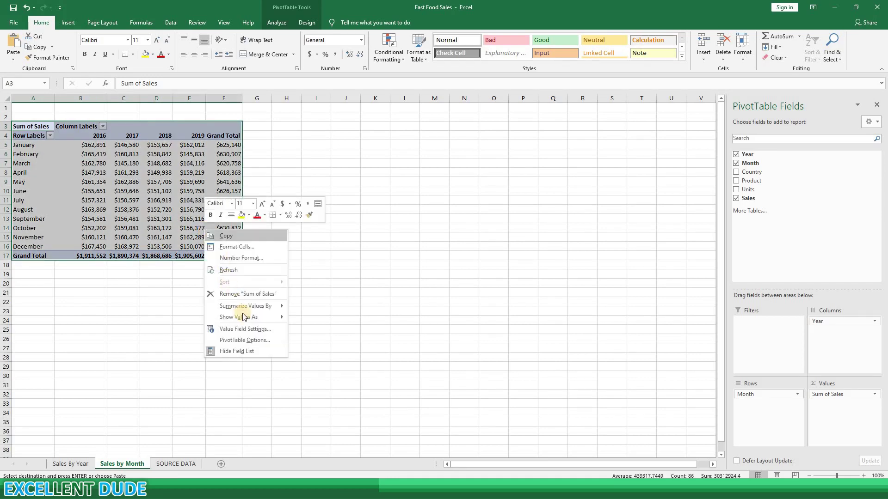
pyautogui.click(254, 336)
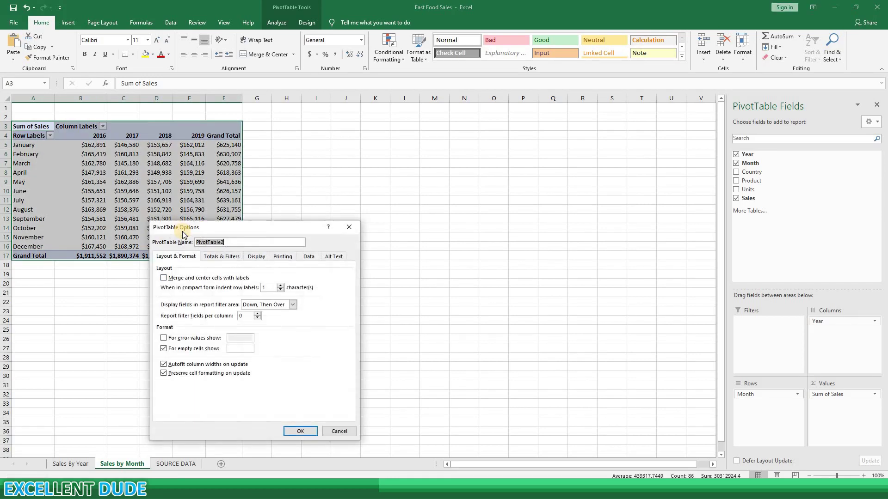
pyautogui.write('Sales by Month')
pyautogui.click(300, 430)
# Insert a Line with Markers PivotChart without field buttons, widened and placed beside the table.
pyautogui.click(68, 23)
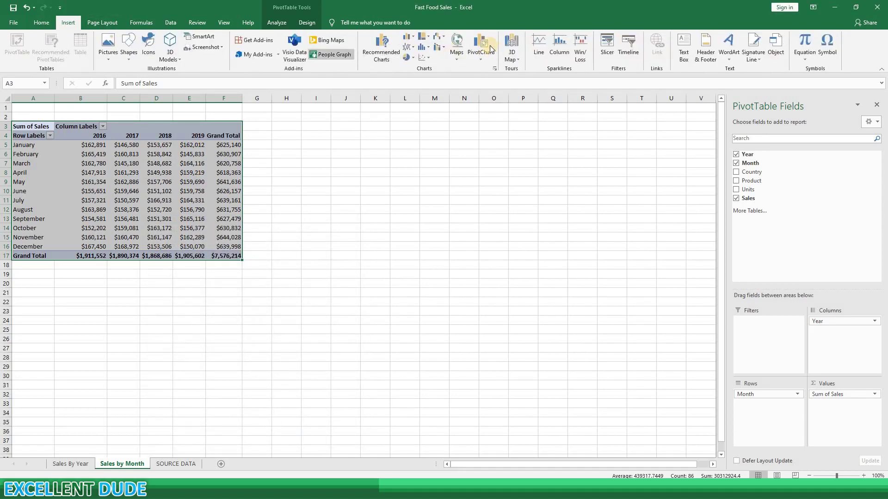
pyautogui.click(481, 45)
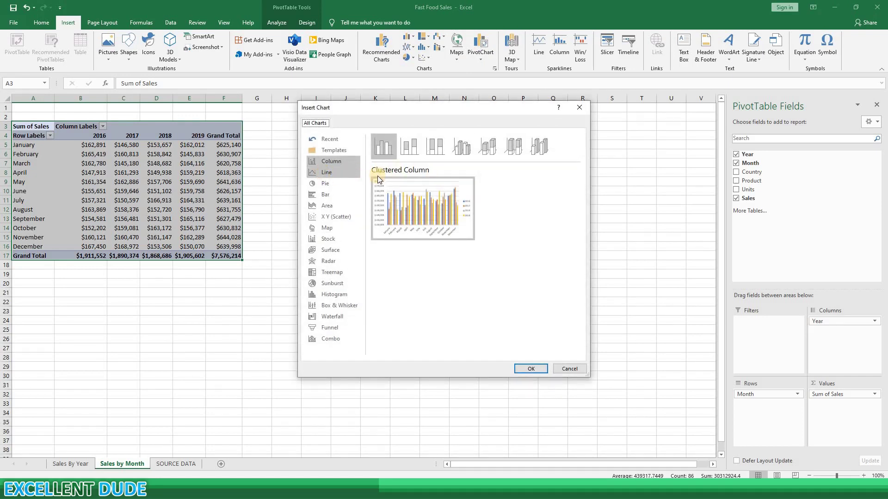
pyautogui.click(327, 172)
pyautogui.click(461, 147)
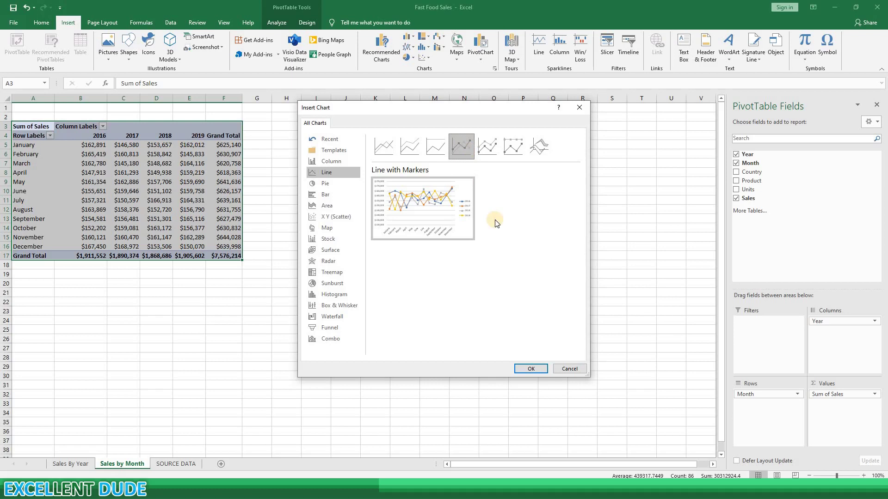
pyautogui.click(524, 370)
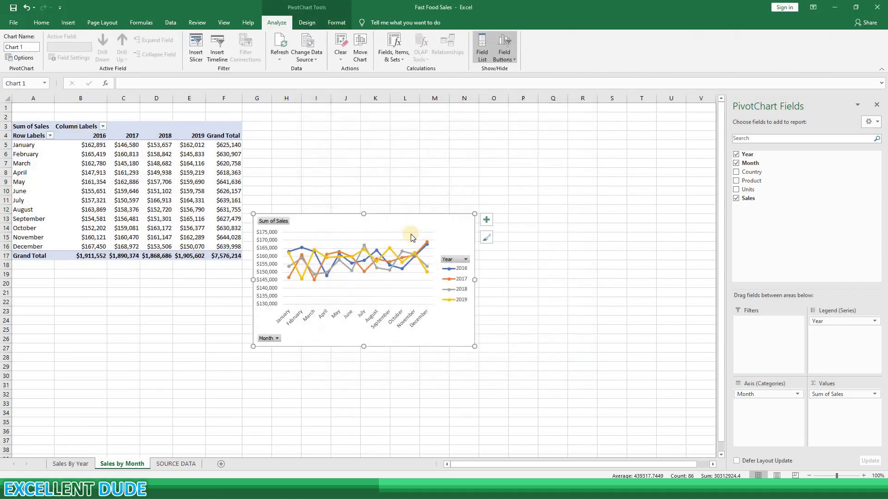
pyautogui.rightClick(451, 260)
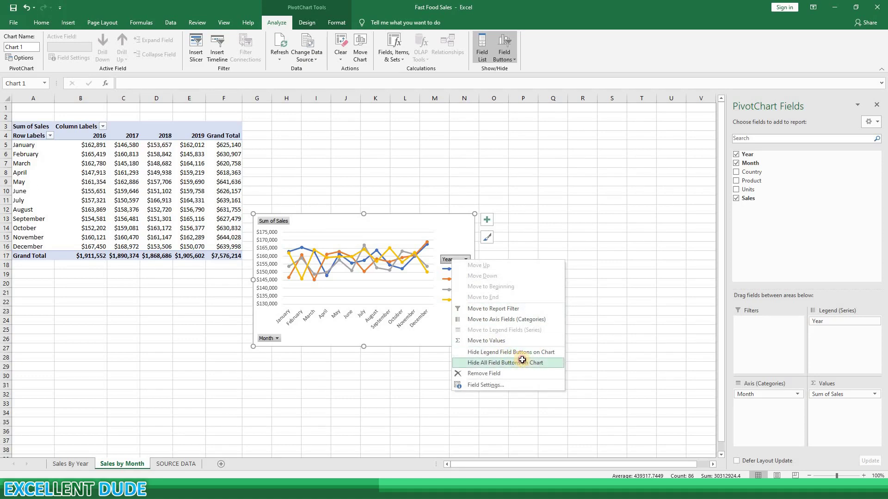
pyautogui.click(508, 362)
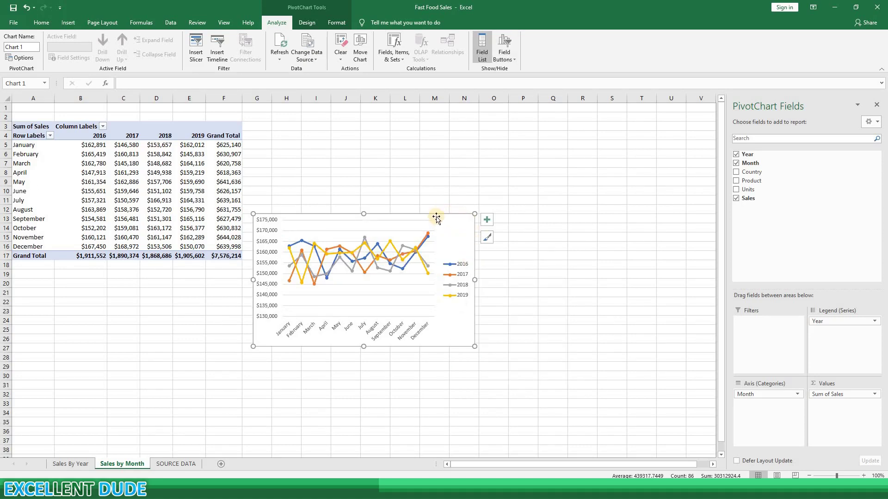
pyautogui.moveTo(475, 280); pyautogui.dragTo(532, 280)
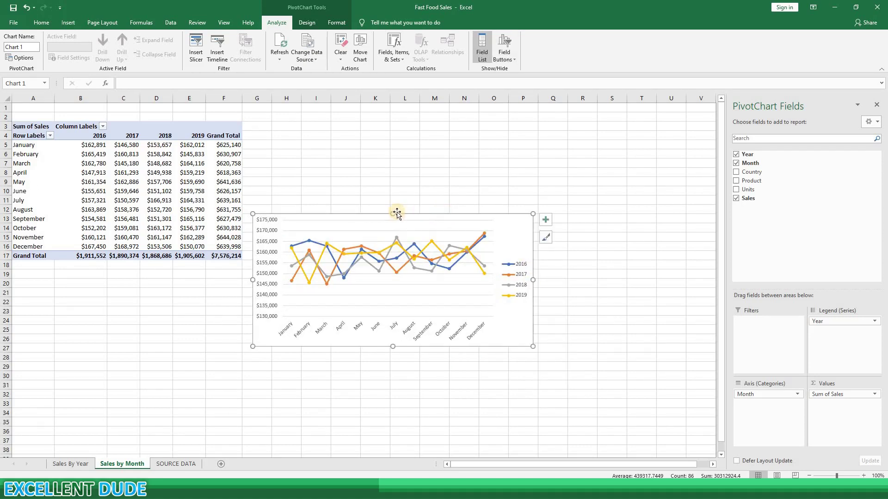
pyautogui.moveTo(395, 213); pyautogui.dragTo(399, 124)
# Add a new sheet named 'Sales by Country'.
pyautogui.click(289, 276)
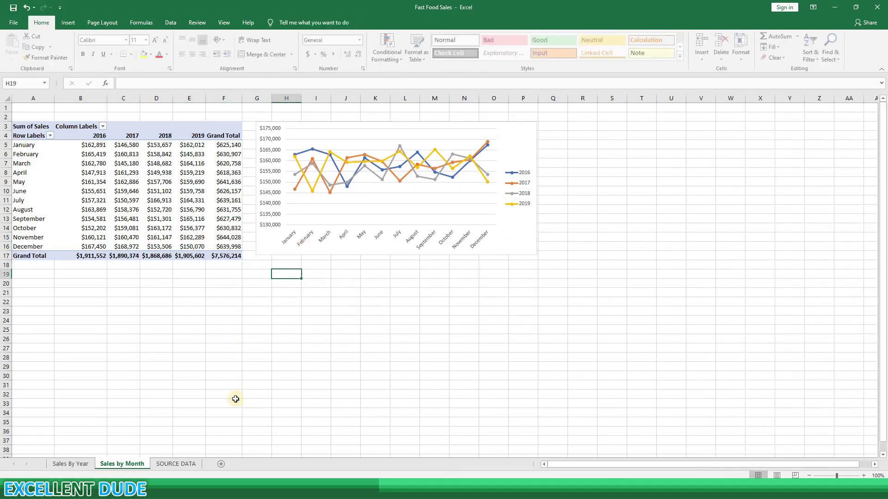
pyautogui.click(223, 465)
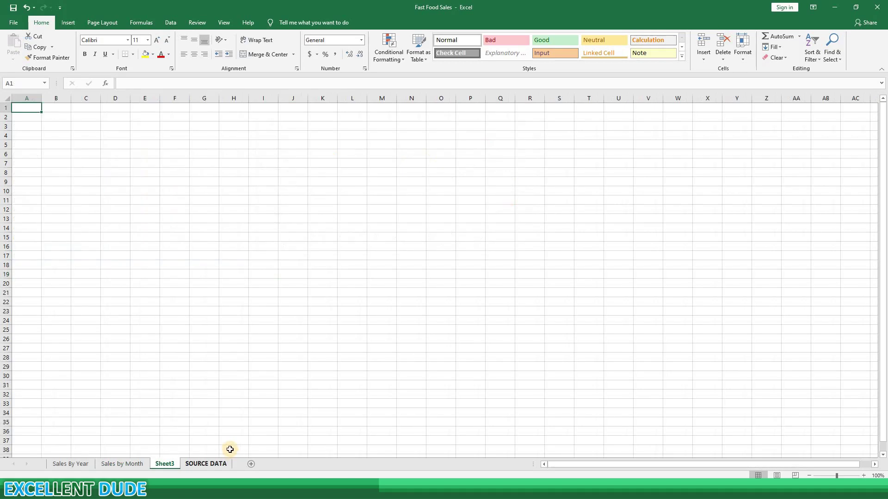
pyautogui.doubleClick(173, 462)
pyautogui.write('Sales')
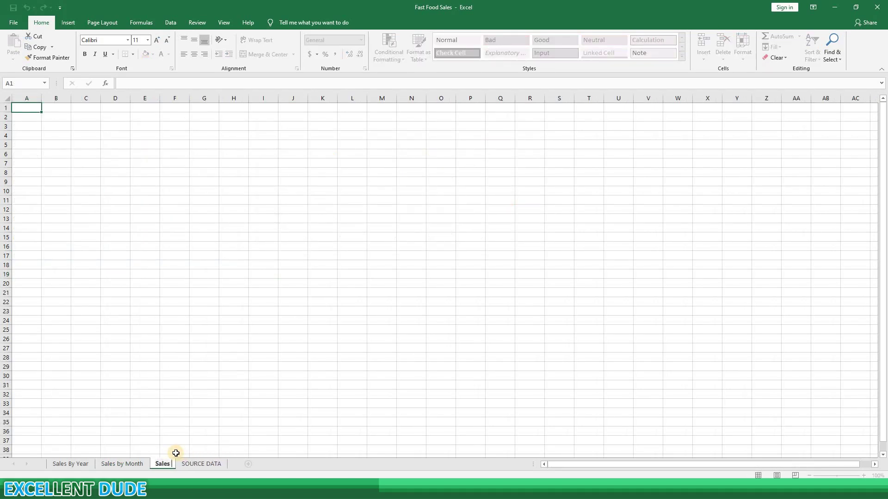
pyautogui.write(' by Country')
pyautogui.press('Return')
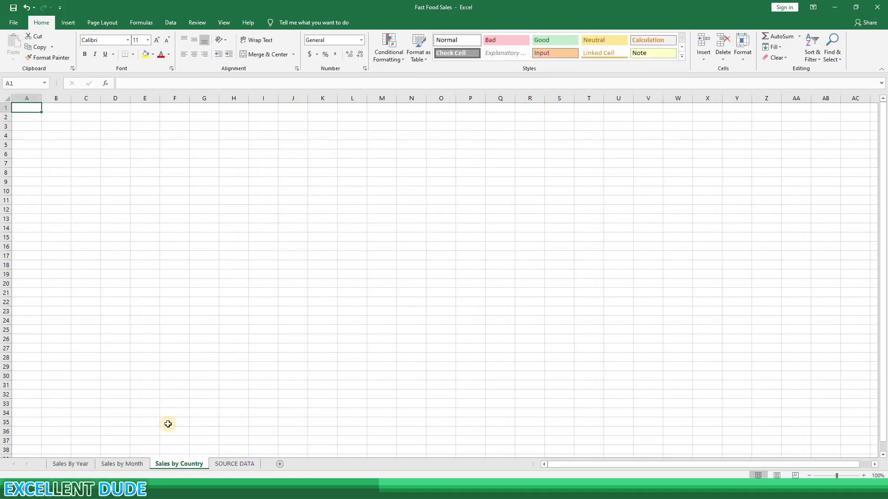
# Copy the Sales by Month pivot table to A3 on Sales by Country and remove Month from Rows.
pyautogui.click(135, 463)
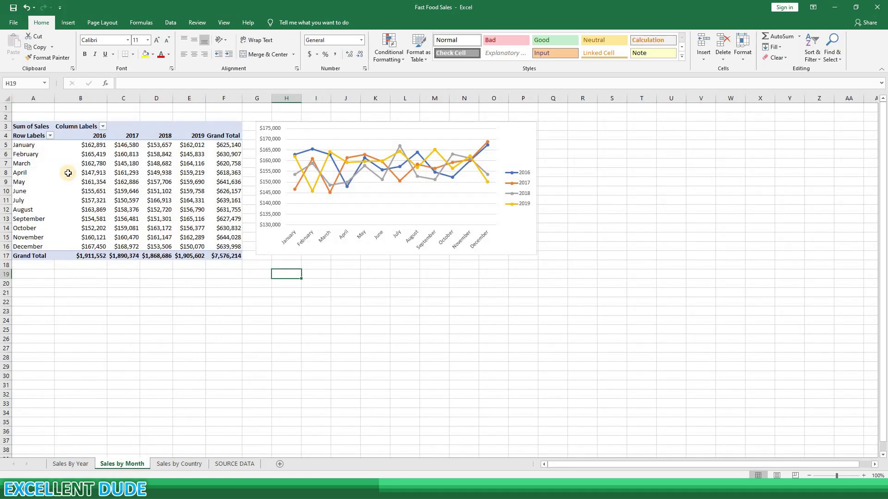
pyautogui.click(36, 127)
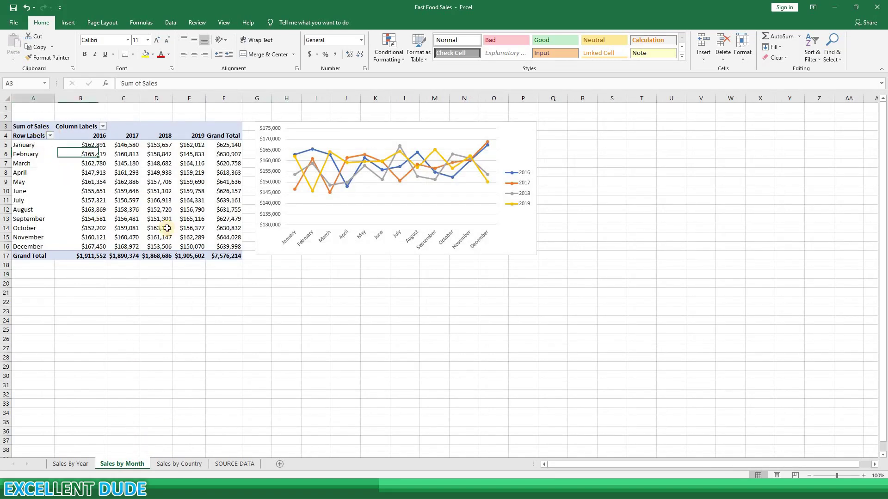
pyautogui.keyDown('shift'); pyautogui.click(219, 255); pyautogui.keyUp('shift')
pyautogui.hotkey('ctrl', 'c')
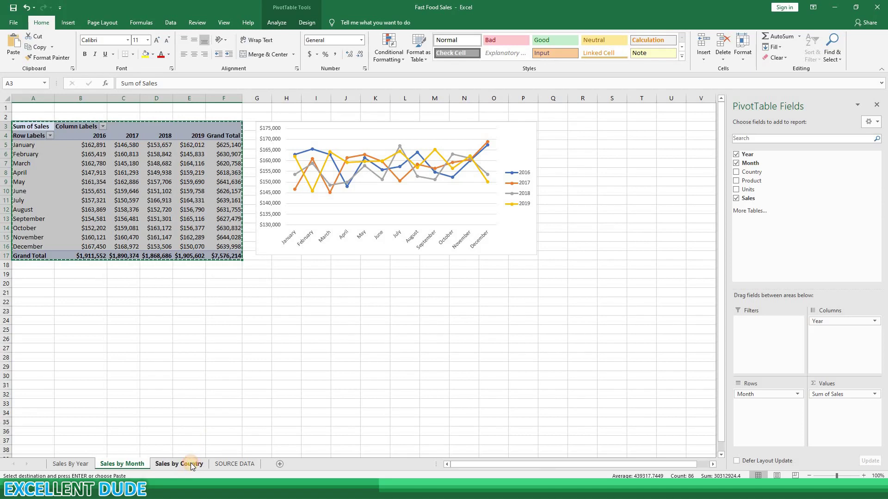
pyautogui.click(192, 465)
pyautogui.click(31, 126)
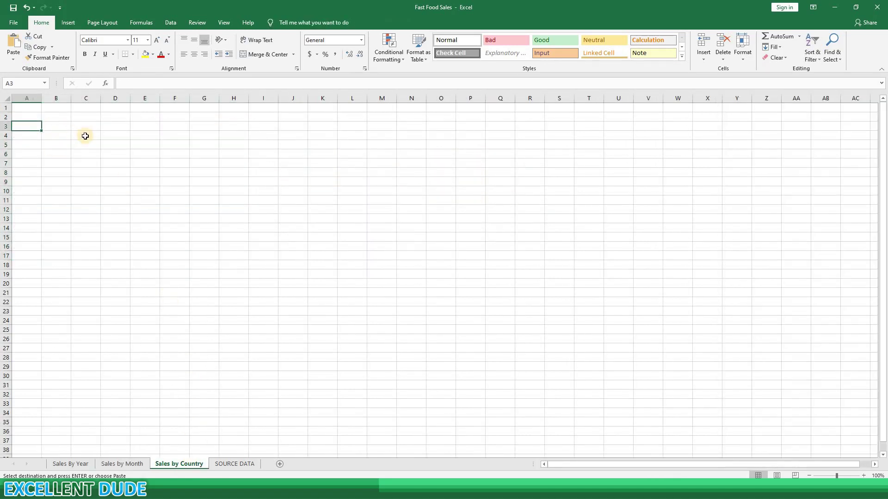
pyautogui.hotkey('ctrl', 'v')
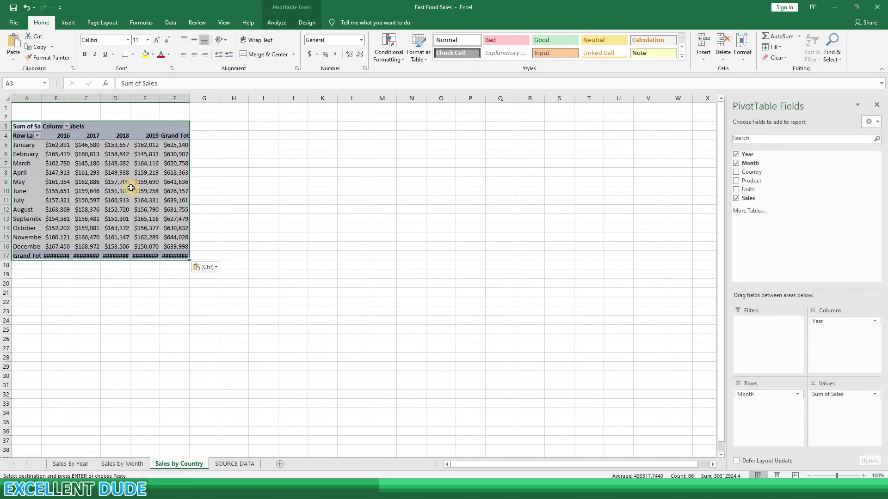
pyautogui.click(76, 180)
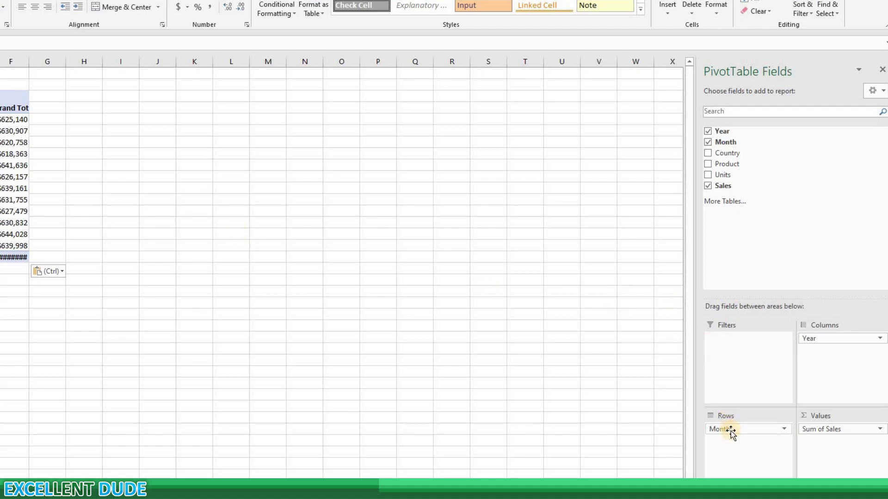
pyautogui.moveTo(729, 429); pyautogui.dragTo(758, 429)
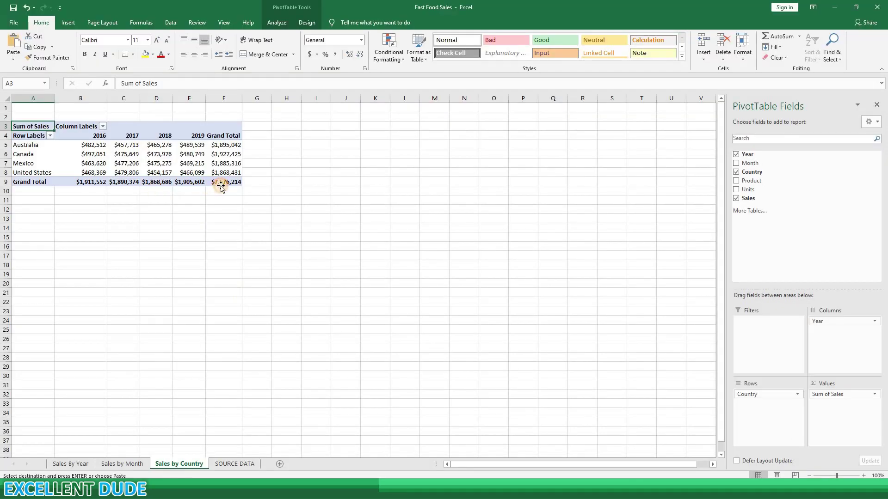
# Rename the pivot table to 'Sales by Country' through PivotTable Options.
pyautogui.keyDown('shift'); pyautogui.click(221, 186); pyautogui.keyUp('shift')
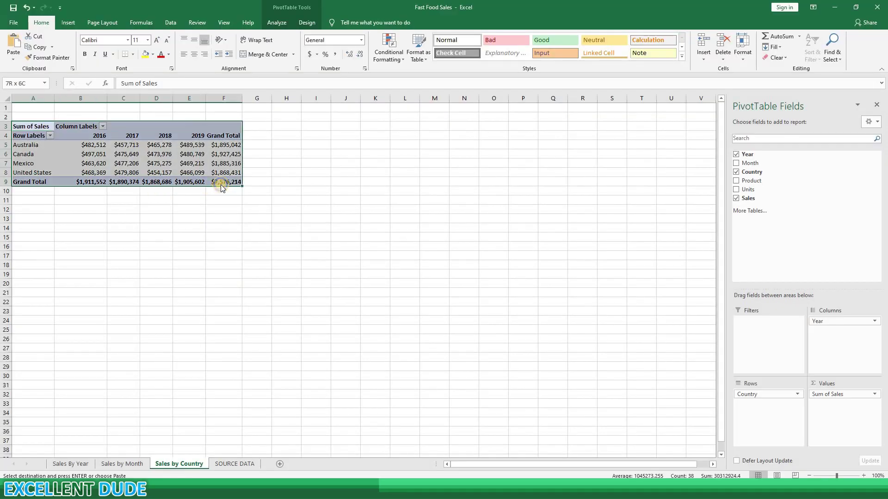
pyautogui.rightClick(221, 185)
pyautogui.write('otTable3')
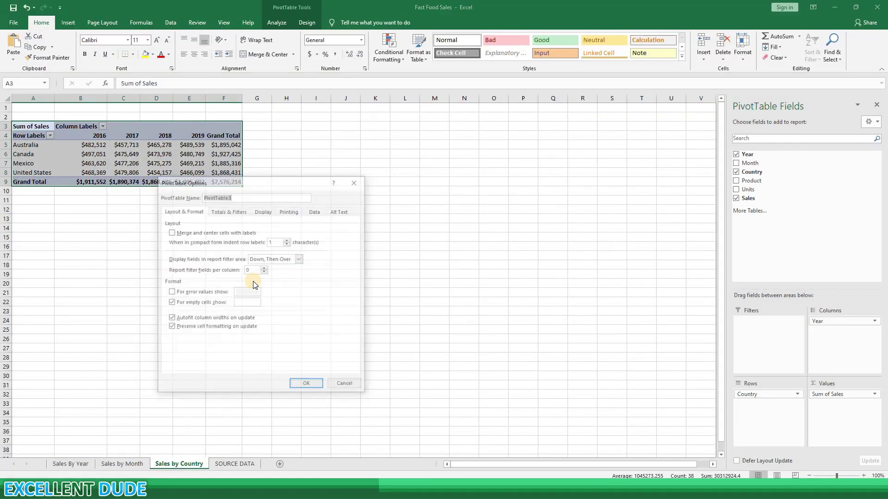
pyautogui.write('Sales by Country')
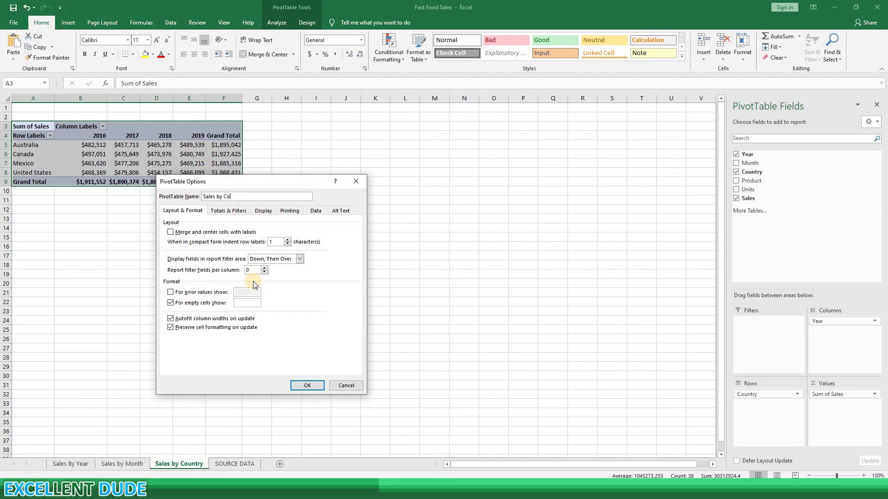
pyautogui.click(307, 385)
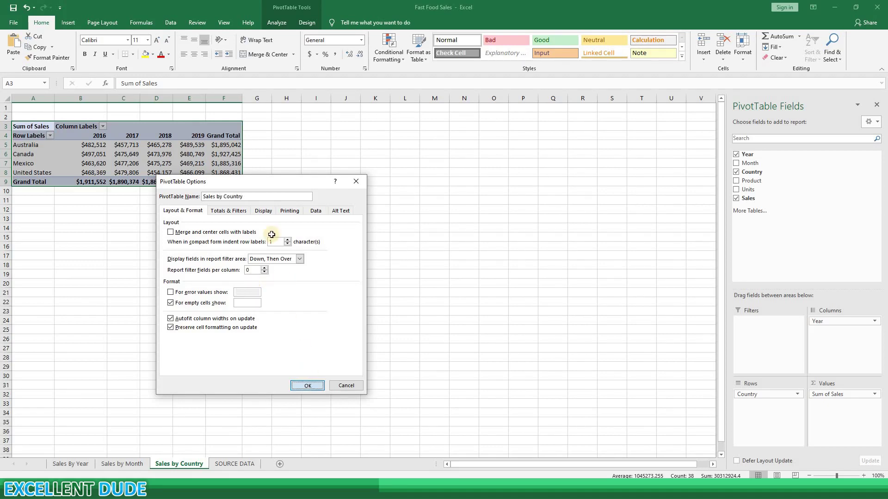
# Insert a clustered column PivotChart, hide all its field buttons, and move it beside the table.
pyautogui.click(89, 151)
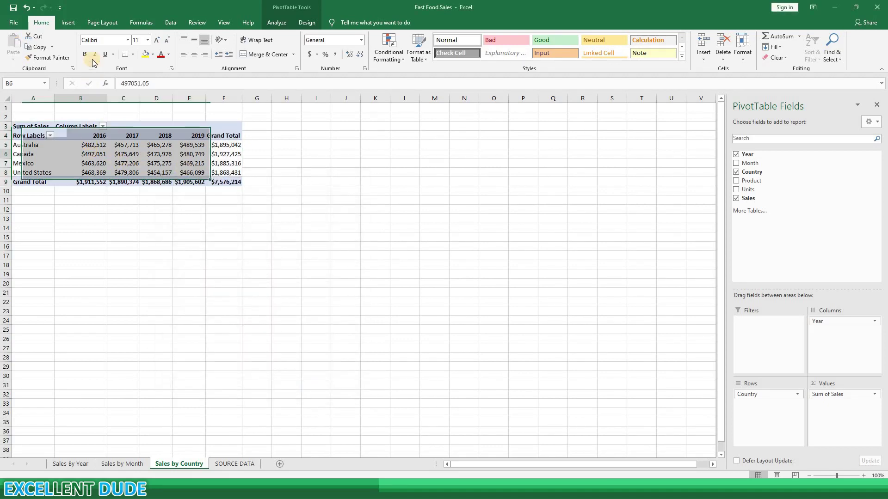
pyautogui.click(68, 23)
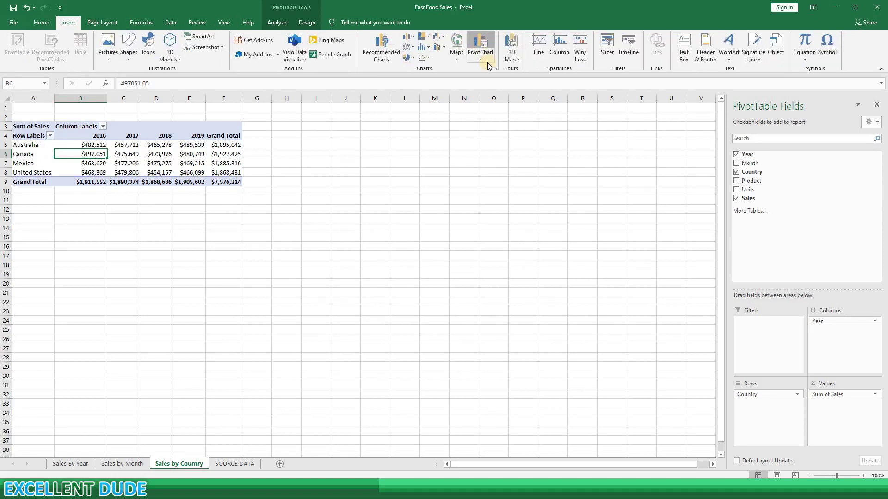
pyautogui.click(480, 48)
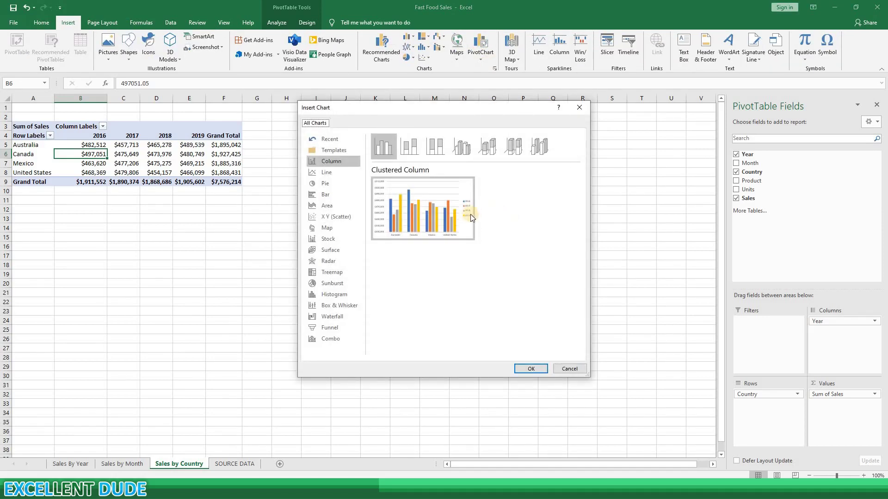
pyautogui.click(527, 365)
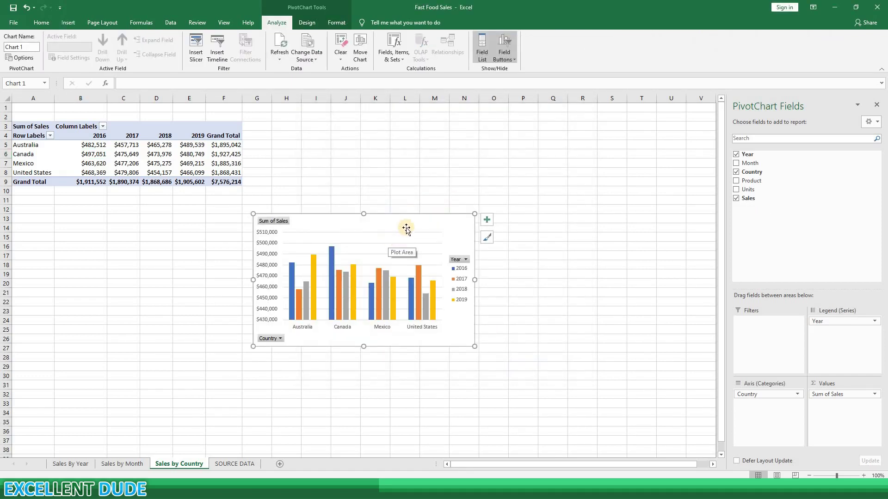
pyautogui.rightClick(276, 220)
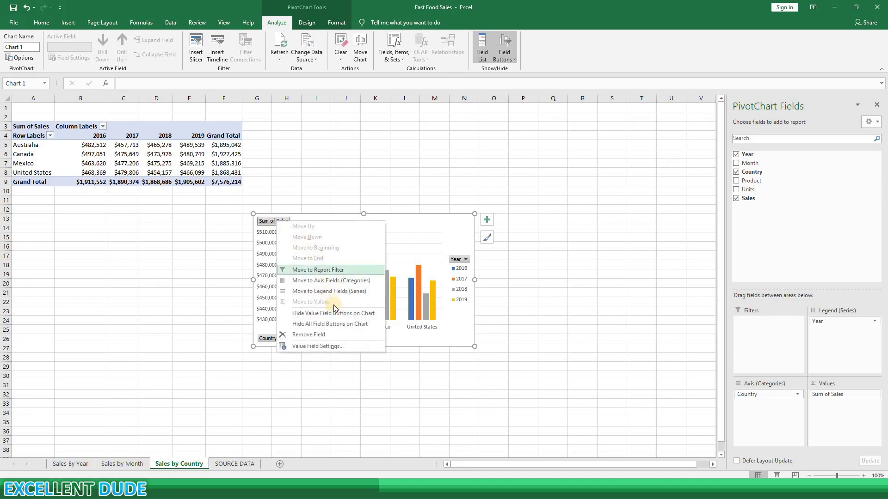
pyautogui.click(348, 323)
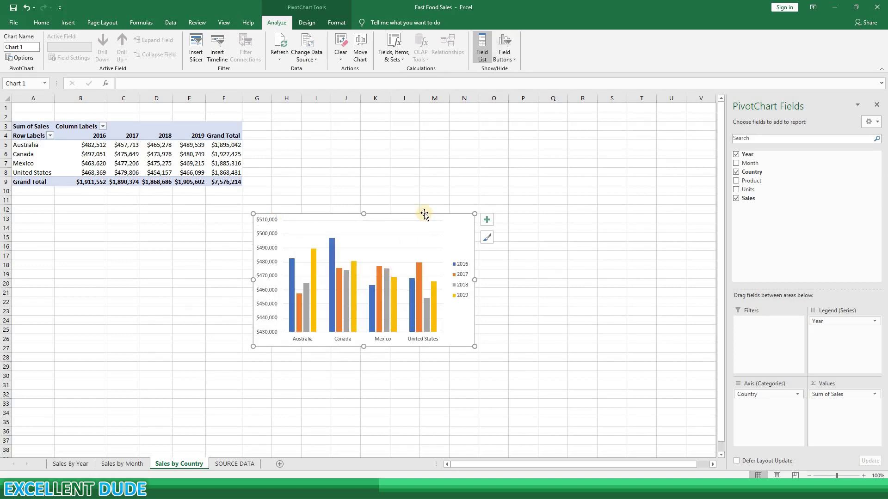
pyautogui.moveTo(424, 213); pyautogui.dragTo(433, 121)
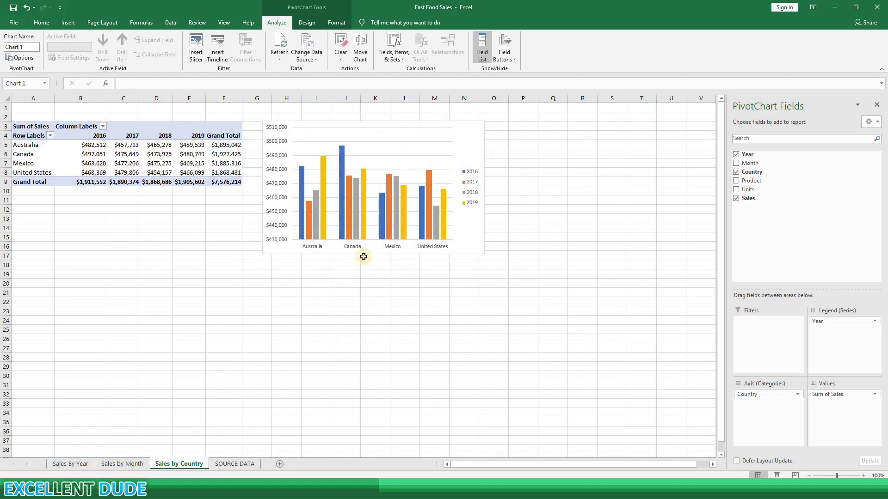
# Add a new worksheet named 'Sales by Product'.
pyautogui.click(280, 463)
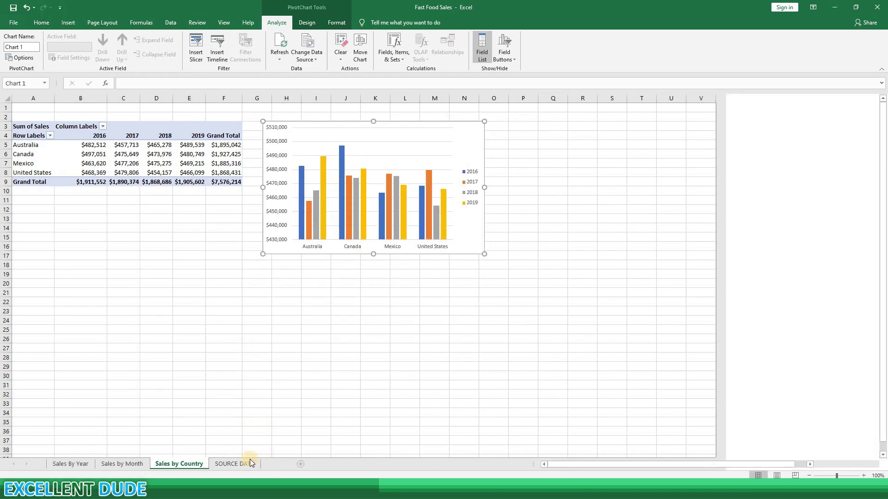
pyautogui.doubleClick(232, 464)
pyautogui.write('S')
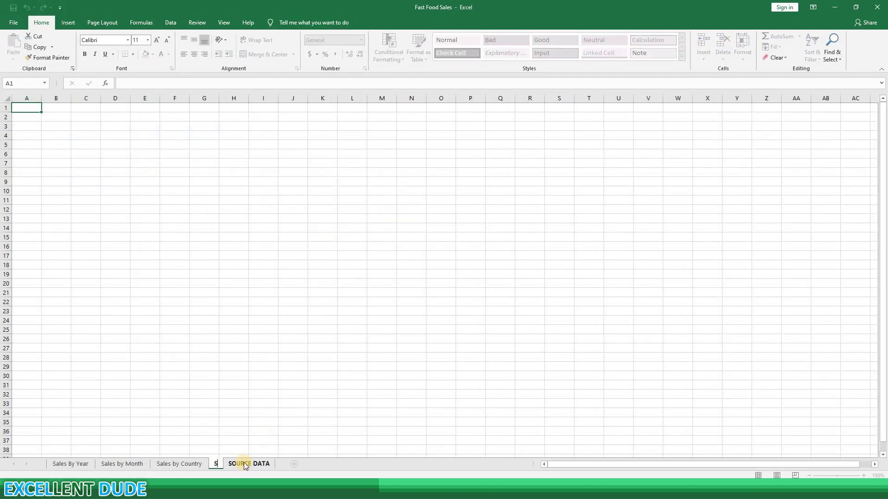
pyautogui.write('ales by Product')
pyautogui.press('Return')
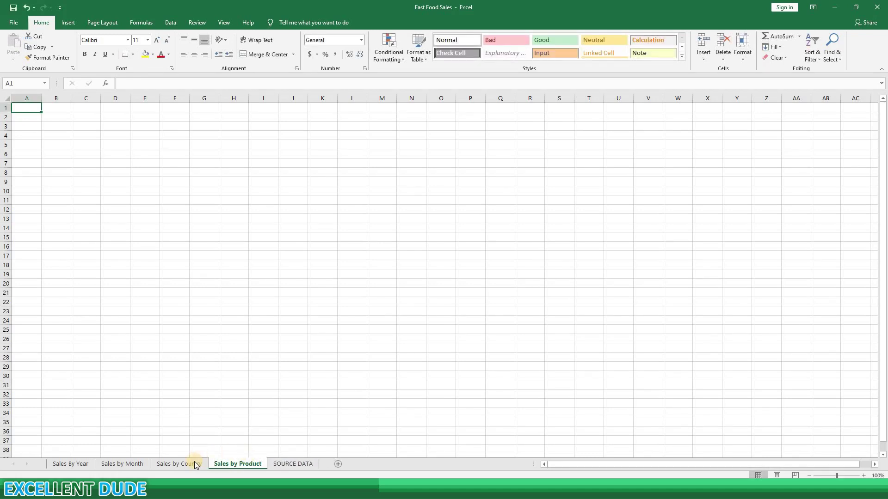
# Copy the Sales by Country pivot table and paste it at A4 on Sales by Product.
pyautogui.click(179, 464)
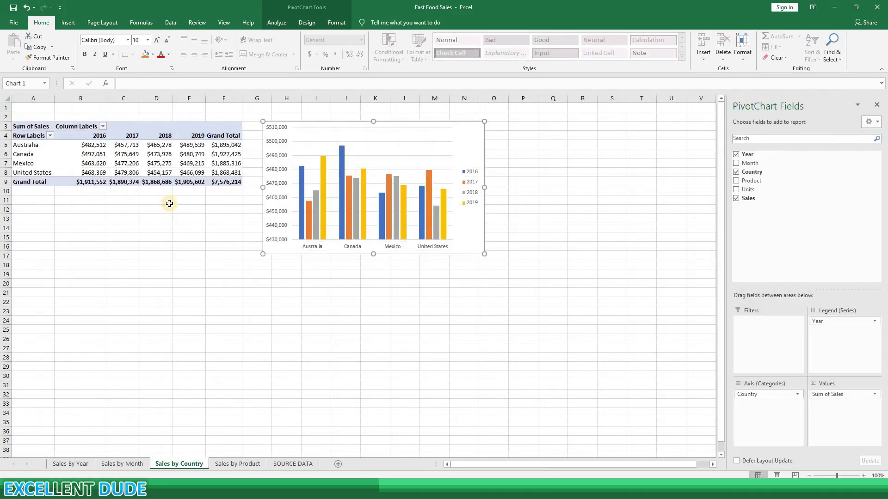
pyautogui.click(40, 128)
pyautogui.keyDown('shift'); pyautogui.click(216, 182); pyautogui.keyUp('shift')
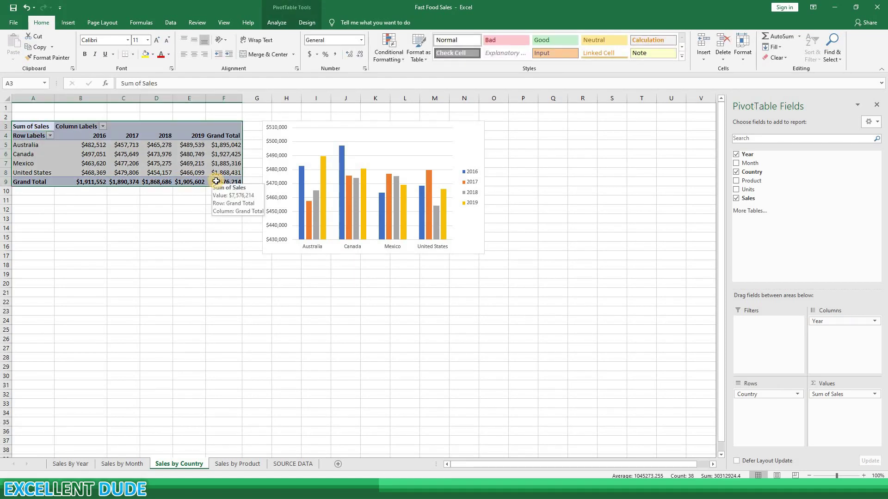
pyautogui.hotkey('ctrl', 'c')
pyautogui.click(237, 464)
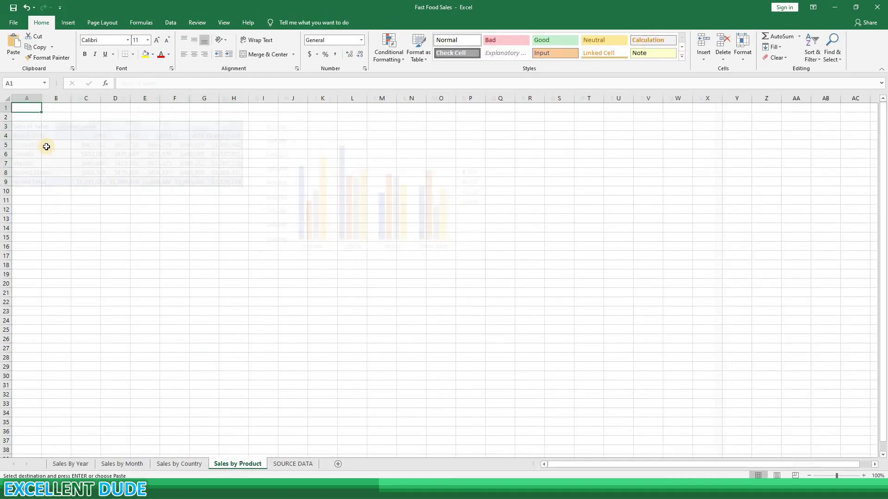
pyautogui.click(36, 134)
pyautogui.hotkey('ctrl', 'v')
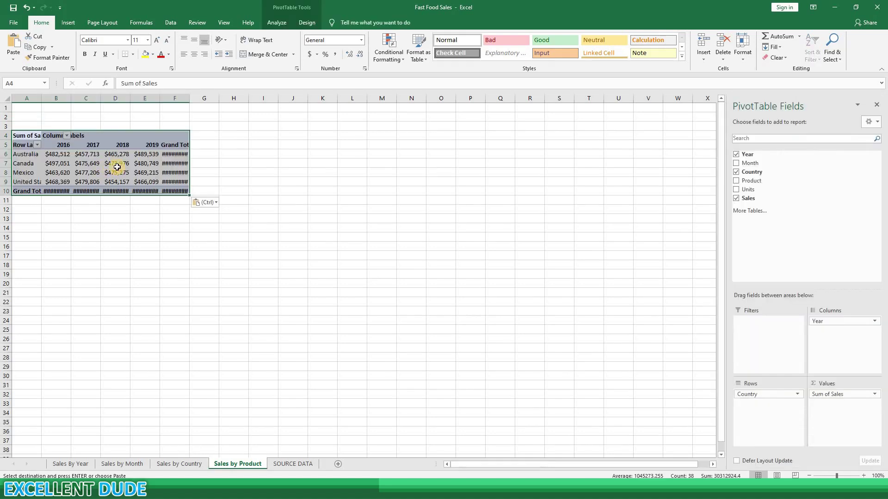
# Widen columns A through F so the grand totals display fully.
pyautogui.doubleClick(189, 97)
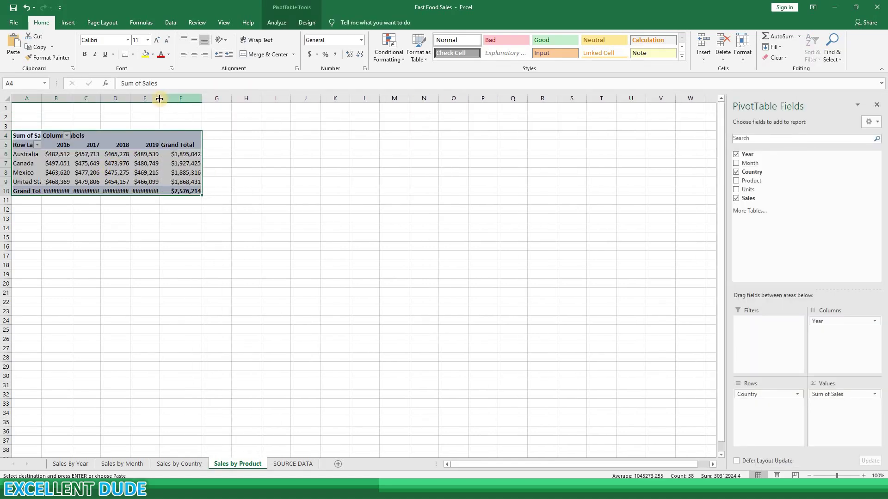
pyautogui.doubleClick(172, 99)
pyautogui.moveTo(130, 98); pyautogui.dragTo(142, 98)
pyautogui.doubleClick(106, 97)
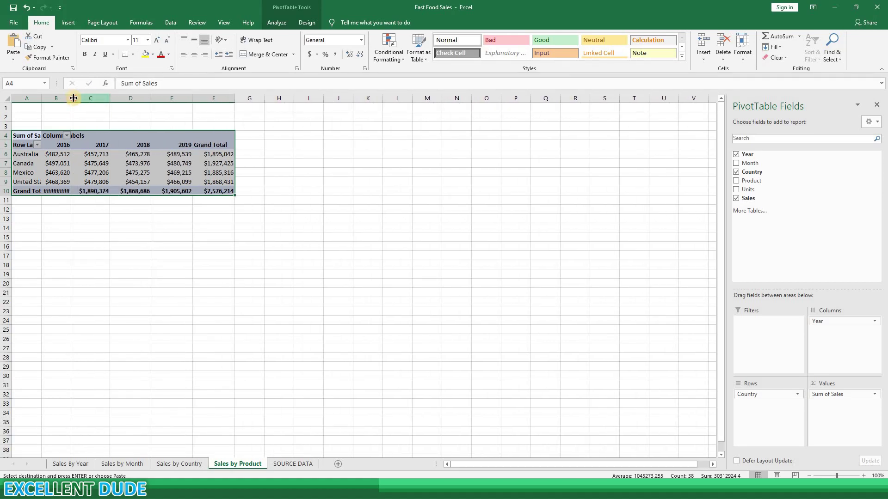
pyautogui.moveTo(73, 98)
pyautogui.mouseDown()
pyautogui.moveTo(88, 98)
pyautogui.moveTo(41, 98)
pyautogui.moveTo(57, 98)
pyautogui.mouseUp()
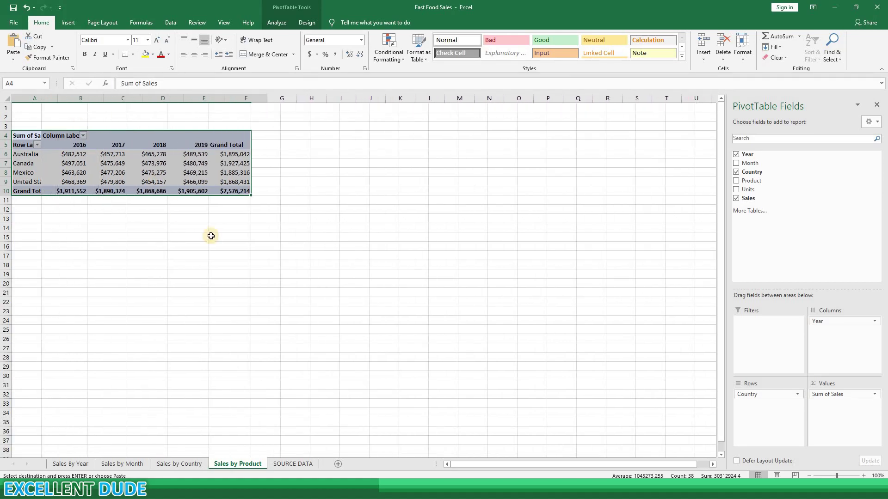
# Remove Country from the pivot rows so sales summarise by product and year.
pyautogui.click(199, 173)
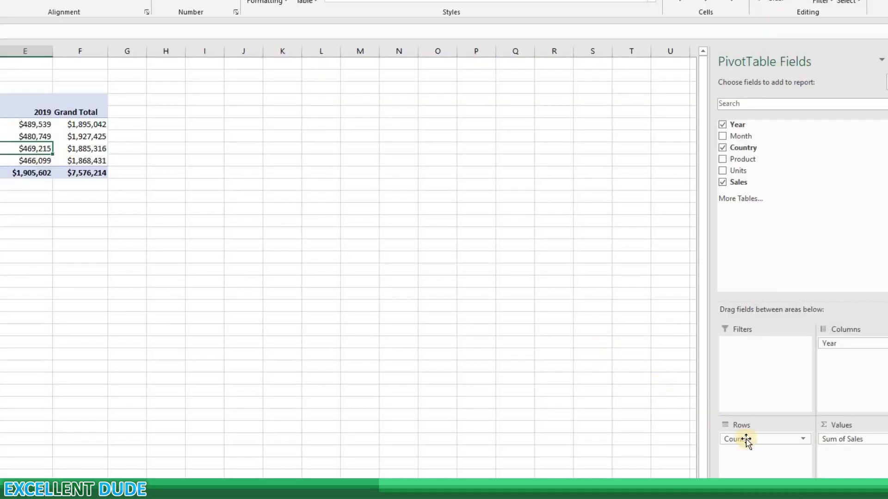
pyautogui.moveTo(746, 440); pyautogui.dragTo(785, 440)
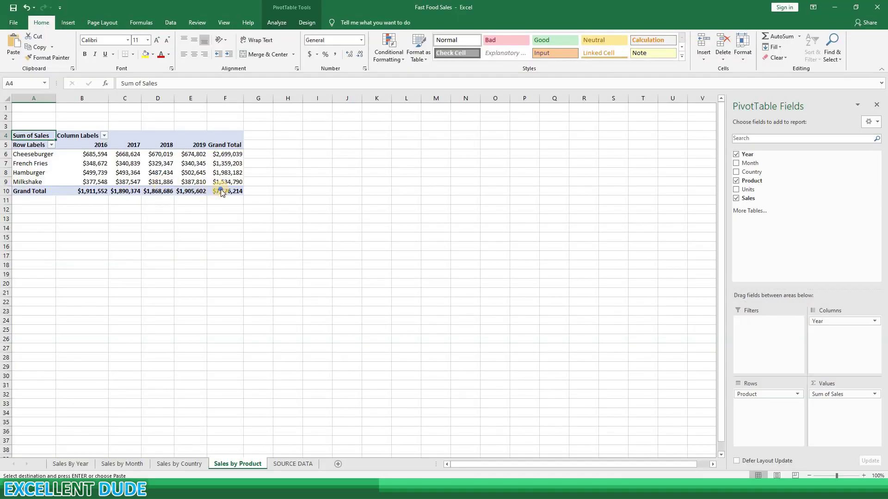
pyautogui.rightClick(221, 192)
# Name the pivot table 'Sales by Product' in PivotTable Options.
pyautogui.click(247, 301)
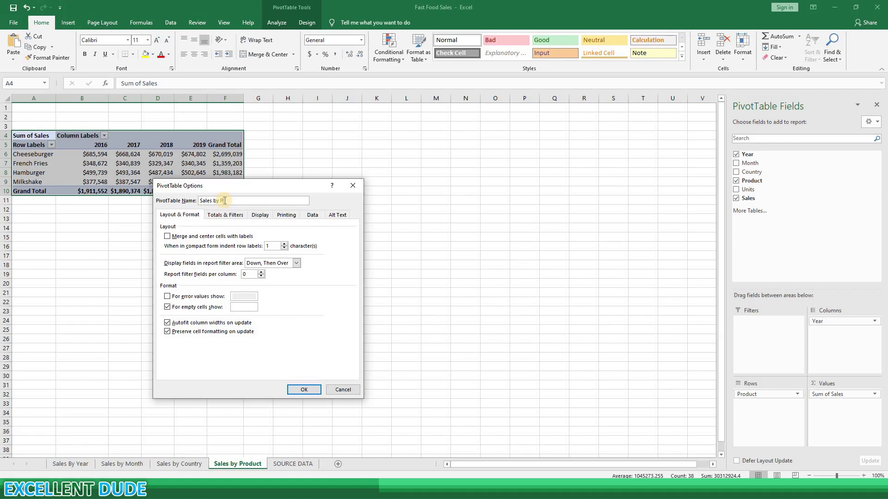
pyautogui.write('t')
pyautogui.click(301, 389)
# Insert a clustered column PivotChart from the product pivot table.
pyautogui.click(79, 157)
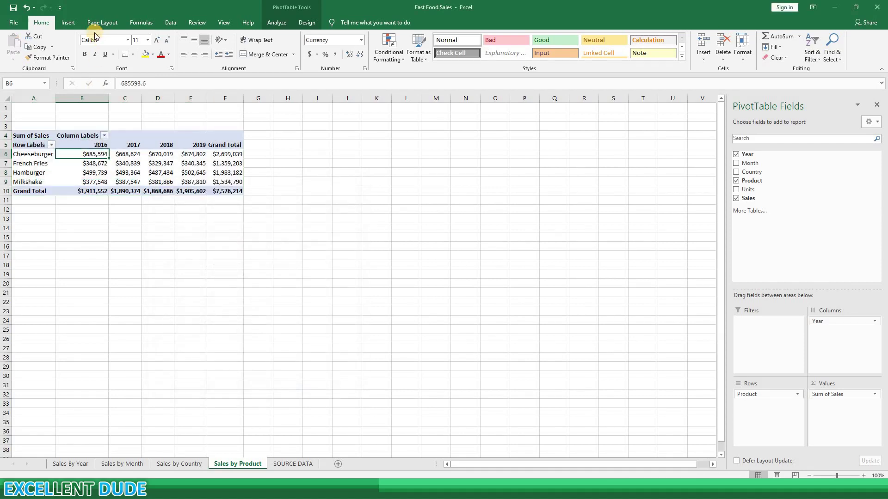
pyautogui.click(68, 22)
pyautogui.click(472, 50)
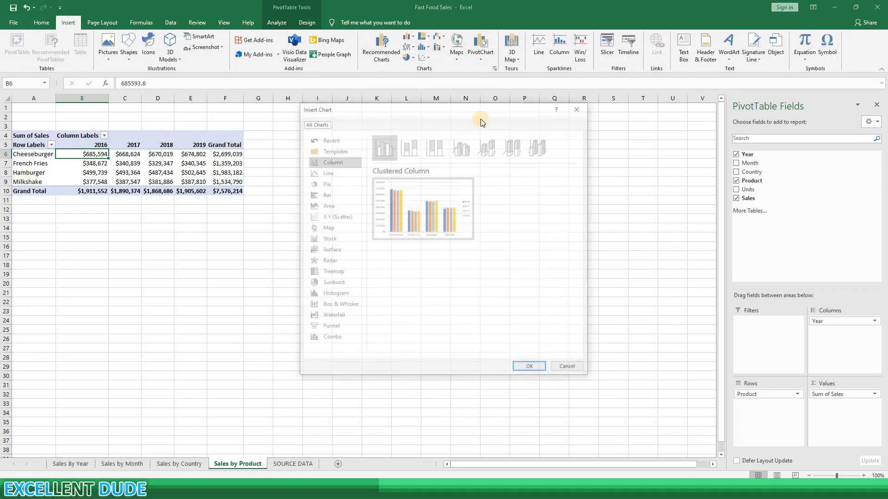
pyautogui.moveTo(470, 181)
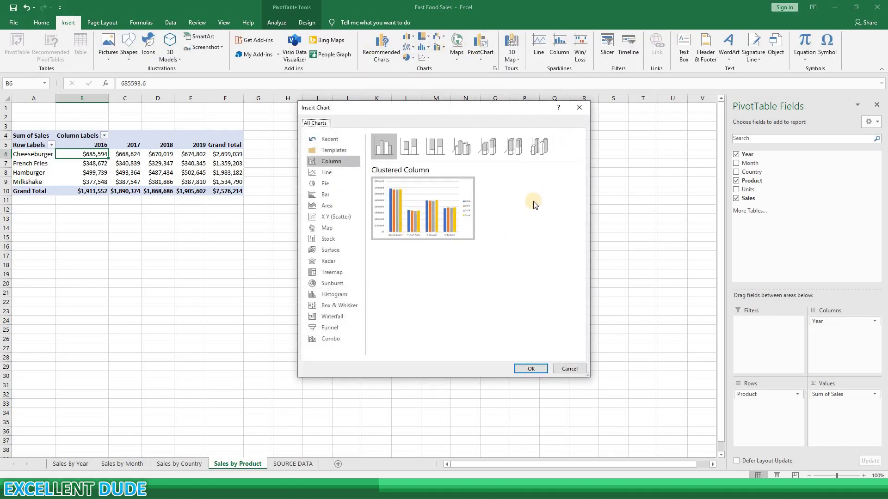
pyautogui.click(525, 369)
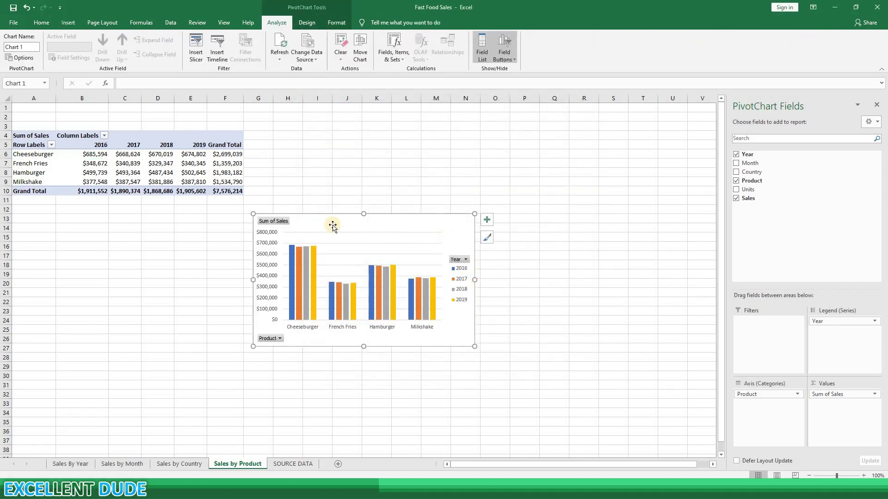
# Hide all field buttons on the chart and position it beside the pivot table.
pyautogui.rightClick(283, 223)
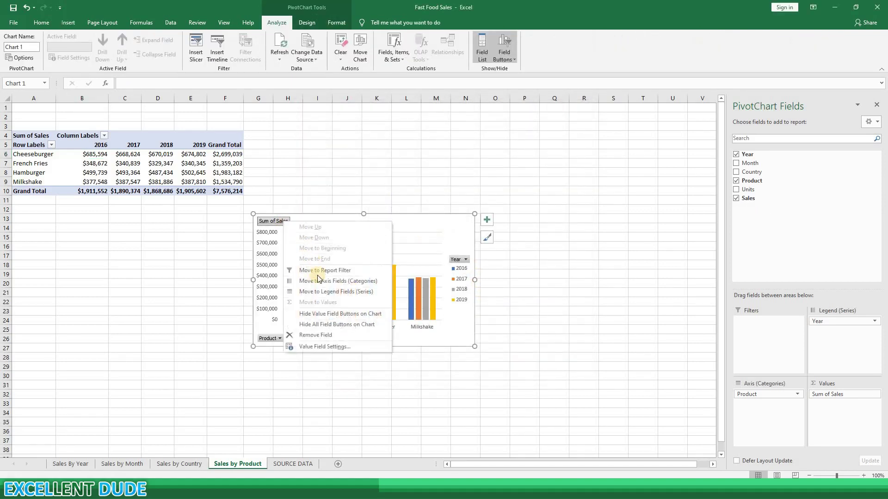
pyautogui.click(373, 325)
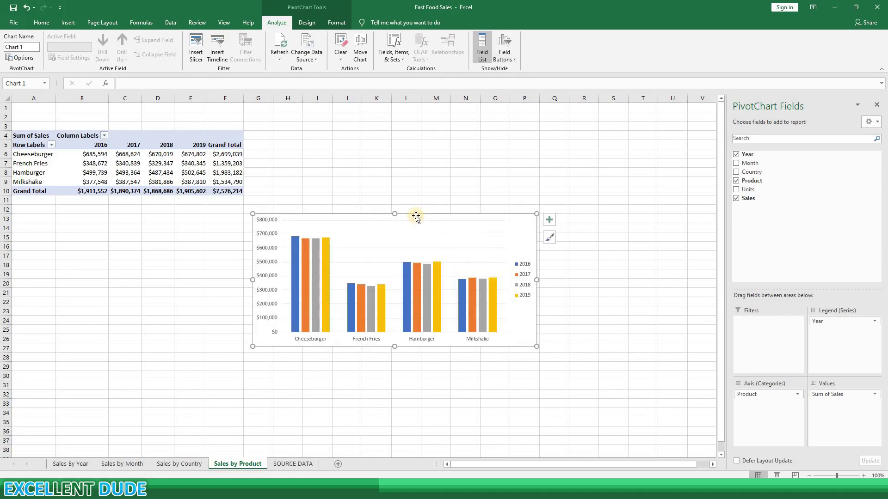
pyautogui.moveTo(414, 218); pyautogui.dragTo(419, 131)
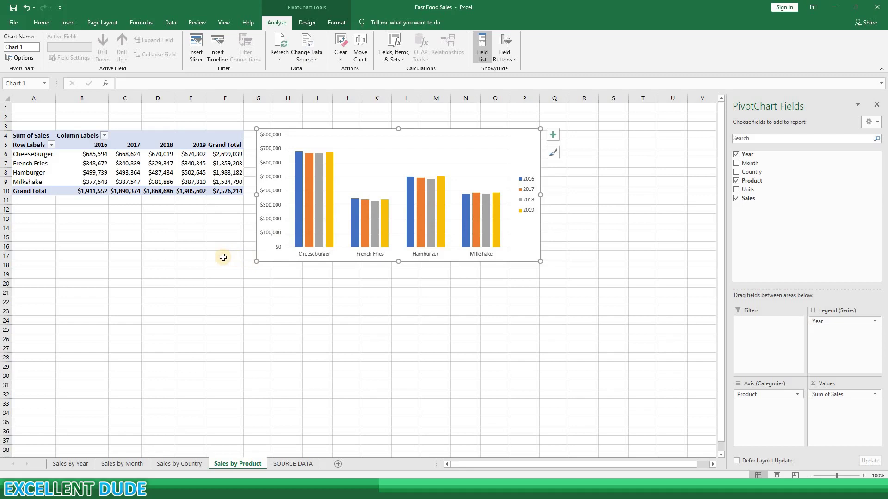
pyautogui.click(223, 256)
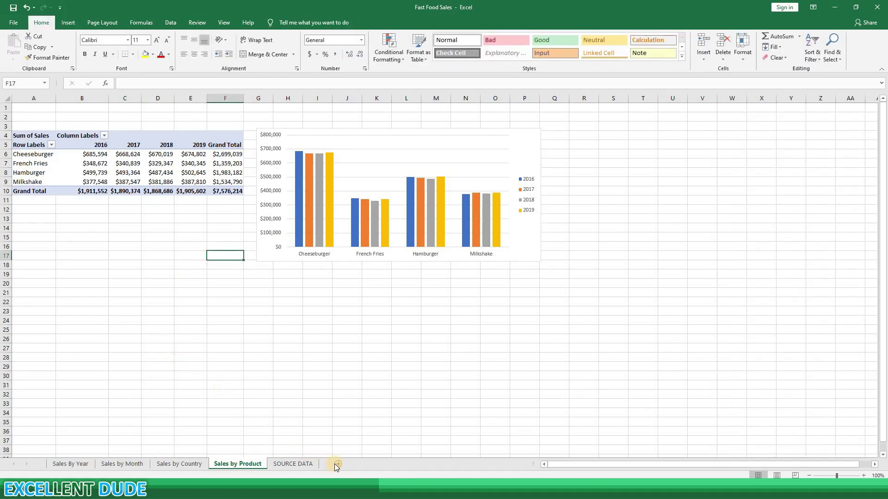
# Create a sheet named DASHBOARD, move its tab to the far left, and display it.
pyautogui.click(337, 464)
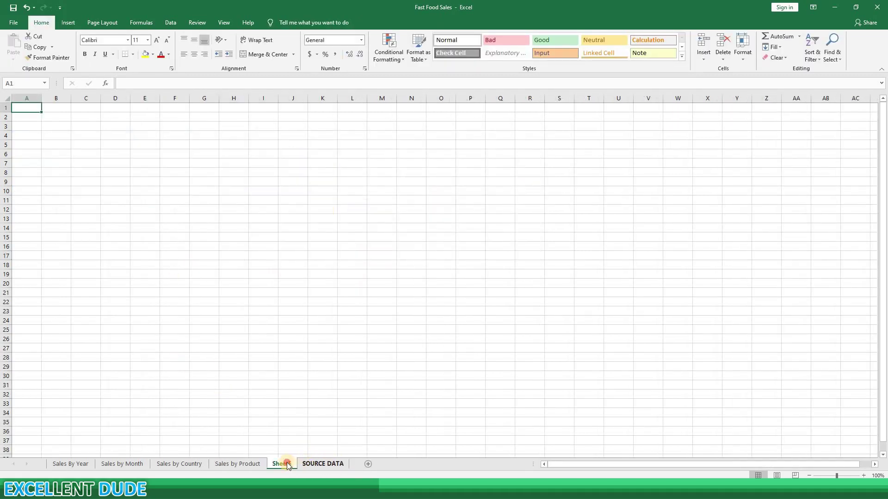
pyautogui.doubleClick(286, 462)
pyautogui.write('DASHBOARD')
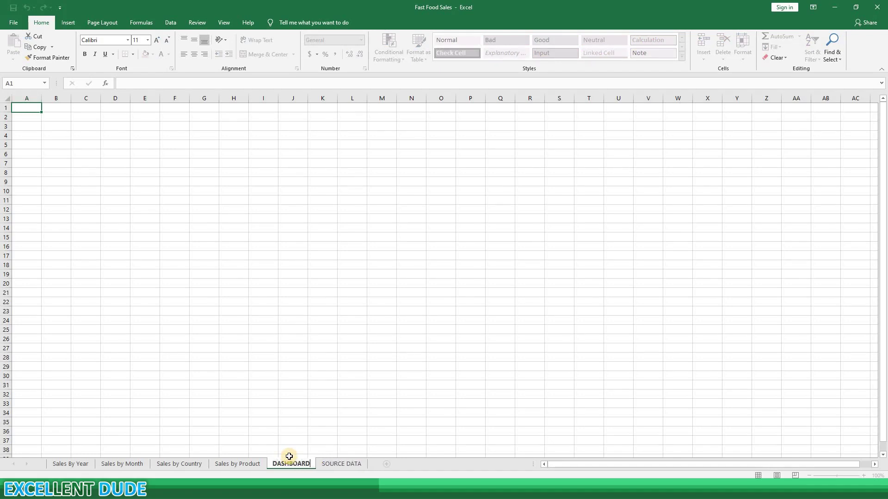
pyautogui.press('Return')
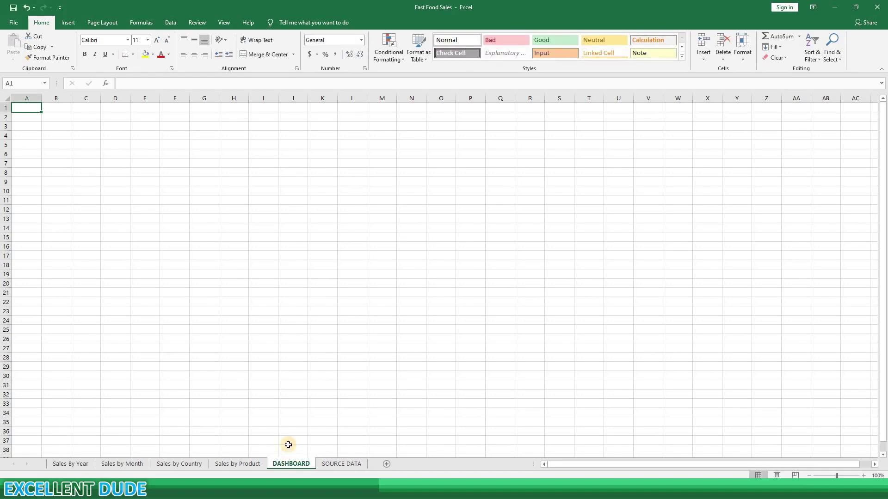
pyautogui.moveTo(296, 464)
pyautogui.mouseDown()
pyautogui.moveTo(74, 465)
pyautogui.moveTo(89, 465)
pyautogui.mouseUp()
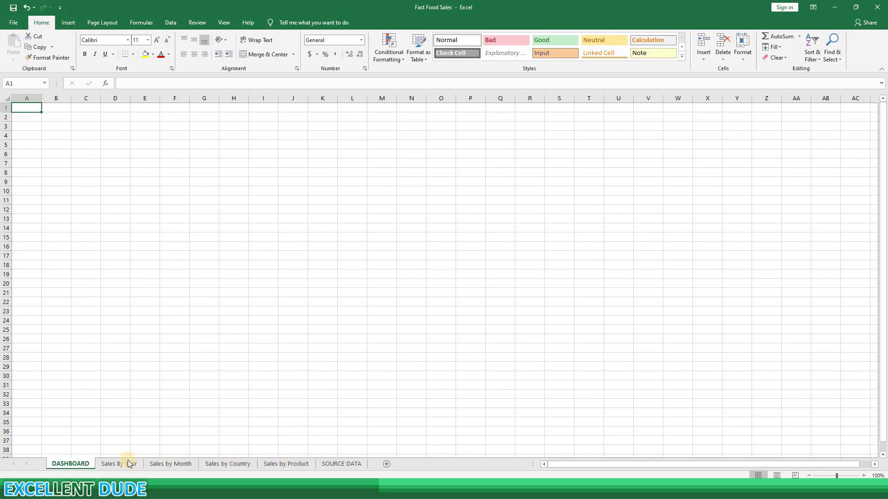
pyautogui.click(328, 464)
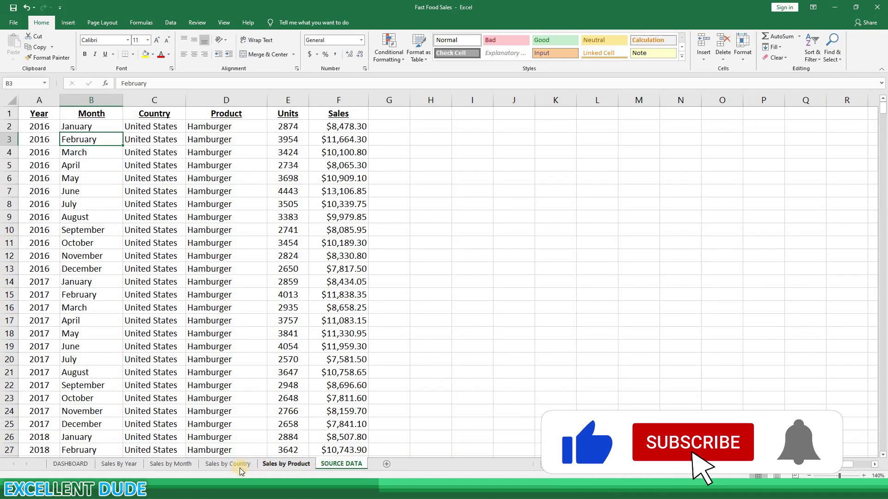
pyautogui.click(82, 462)
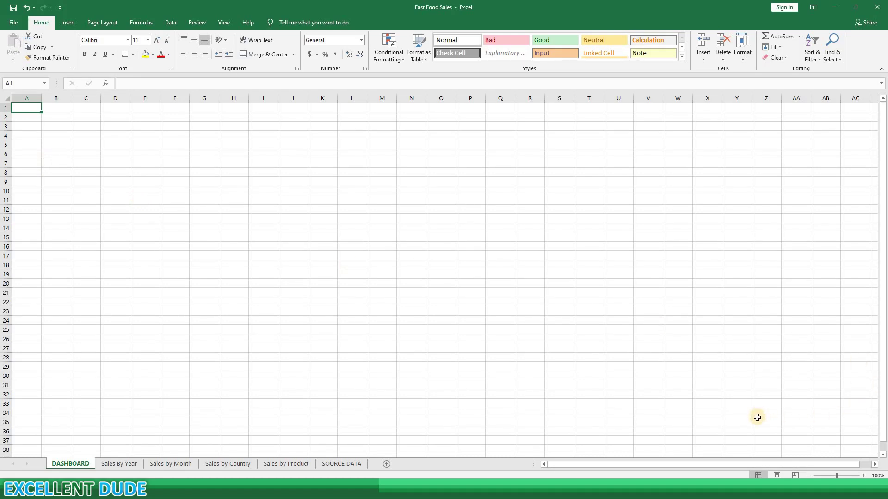
# Zoom the DASHBOARD to 140% and enter 'FAST FOOD RESTAURANT SALES REPORT' in A1.
pyautogui.click(863, 475)
pyautogui.click(862, 475)
pyautogui.click(863, 475)
pyautogui.click(862, 476)
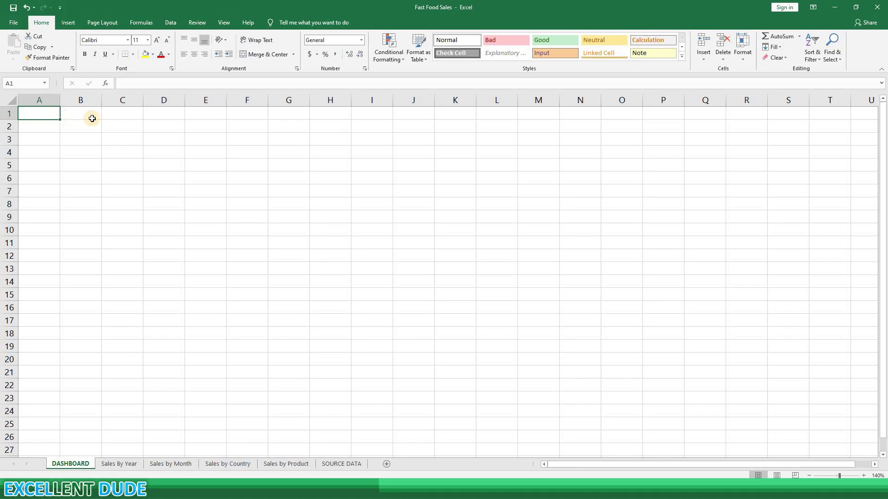
pyautogui.write('FAST FOOD RESTAURANT S')
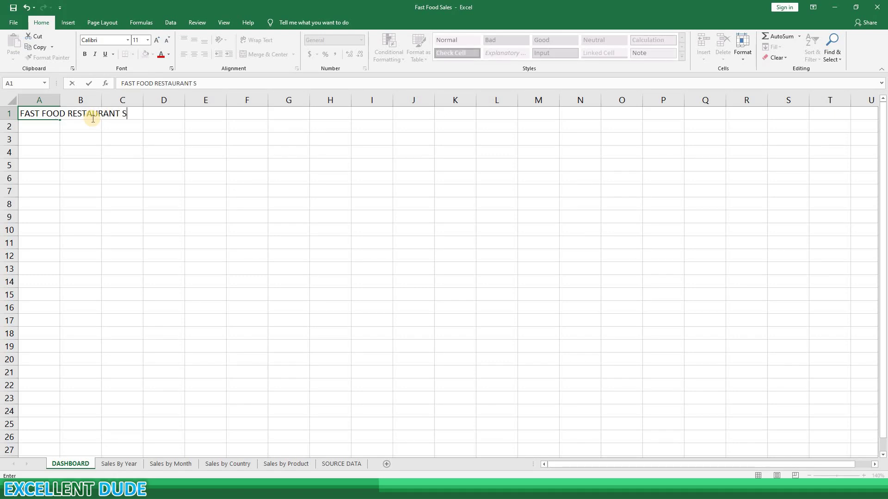
pyautogui.press('Return')
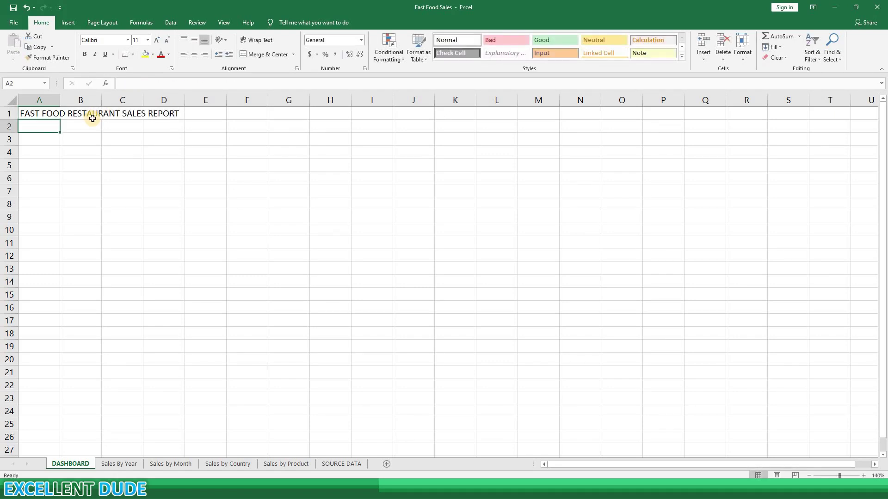
pyautogui.press('Down')
pyautogui.press('Right')
pyautogui.press('Right')
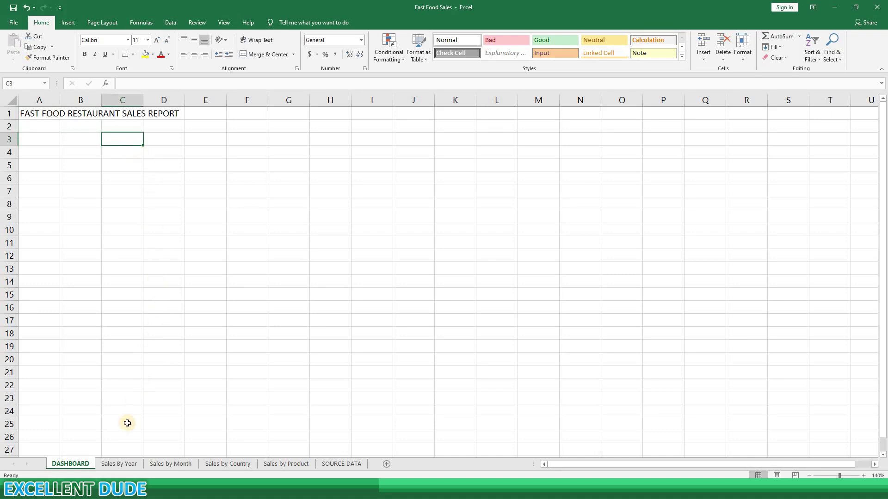
# Paste the Sales By Year chart onto DASHBOARD and shrink its width and height.
pyautogui.click(128, 465)
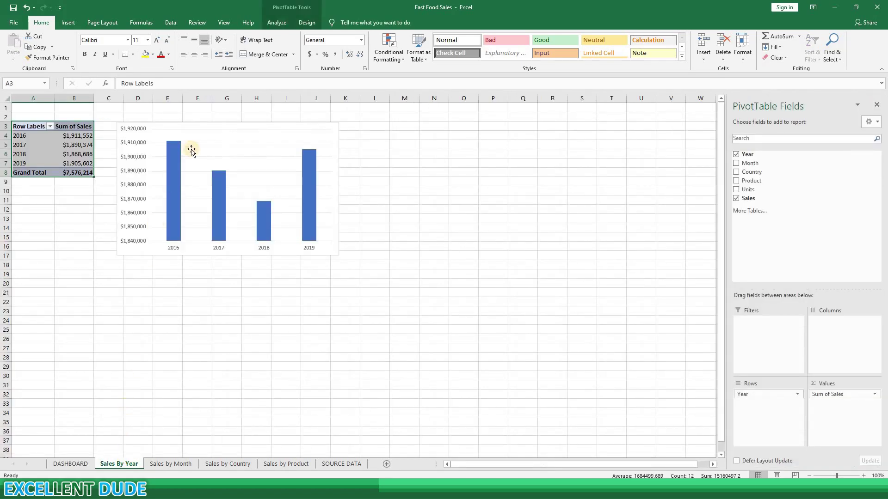
pyautogui.click(227, 123)
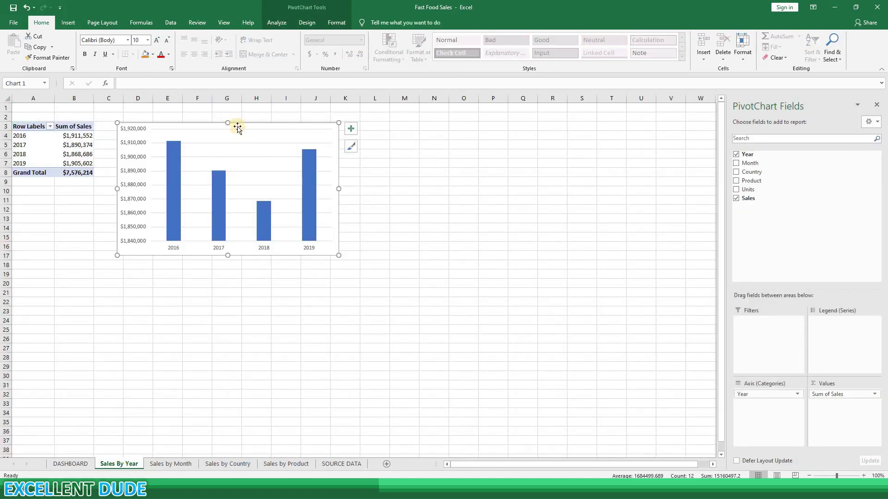
pyautogui.hotkey('ctrl', 'pageup')
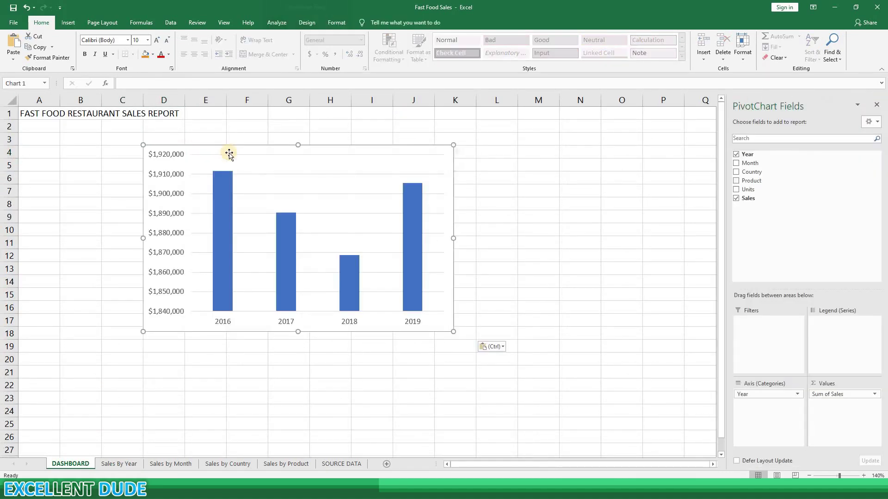
pyautogui.hotkey('ctrl', 'v')
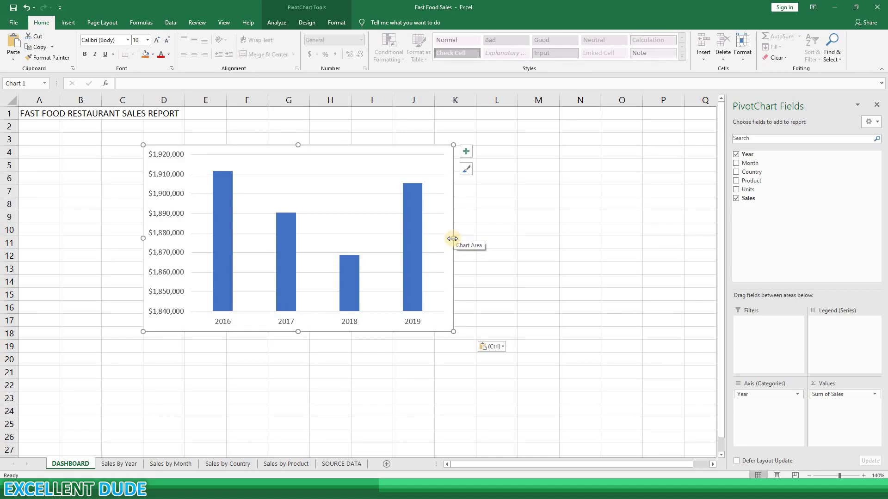
pyautogui.moveTo(452, 238); pyautogui.dragTo(398, 238)
pyautogui.moveTo(267, 332); pyautogui.dragTo(272, 279)
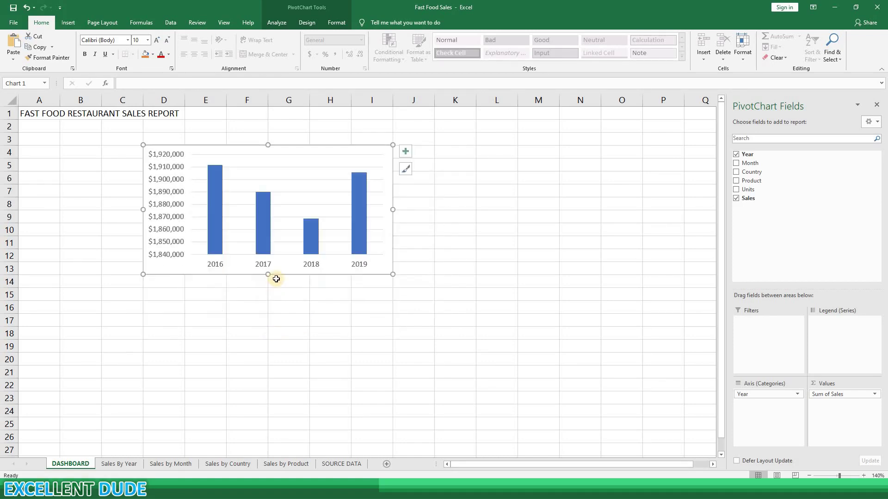
pyautogui.press('Escape')
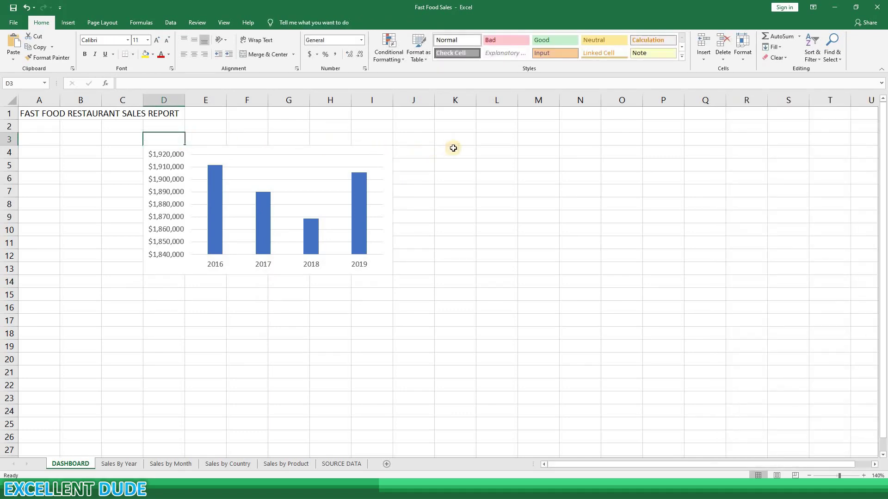
# Enter SALES BY YEAR in D3 and merge D3:I3 into a bold white-on-blue banner.
pyautogui.write('S')
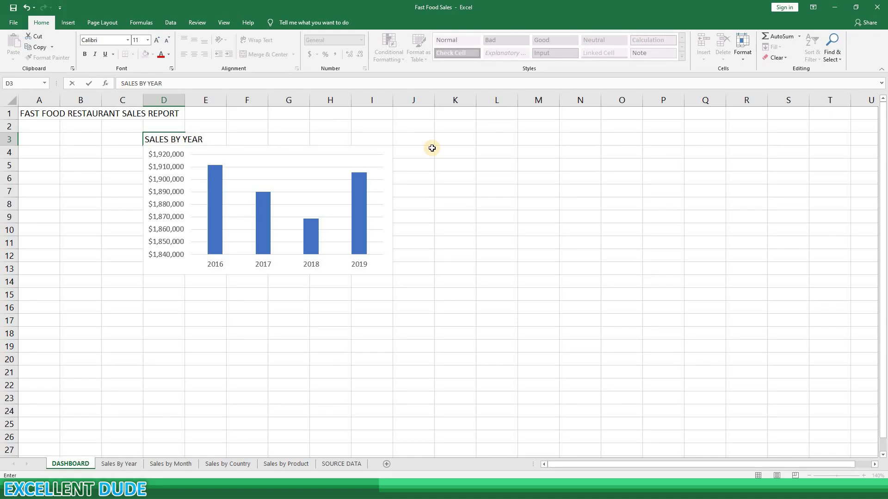
pyautogui.write('ALES BY YEAR')
pyautogui.hotkey('ctrl', 'Return')
pyautogui.hotkey('shift', 'Right')
pyautogui.hotkey('shift', 'Right')
pyautogui.hotkey('shift', 'Right')
pyautogui.hotkey('shift', 'Right')
pyautogui.hotkey('shift', 'Right')
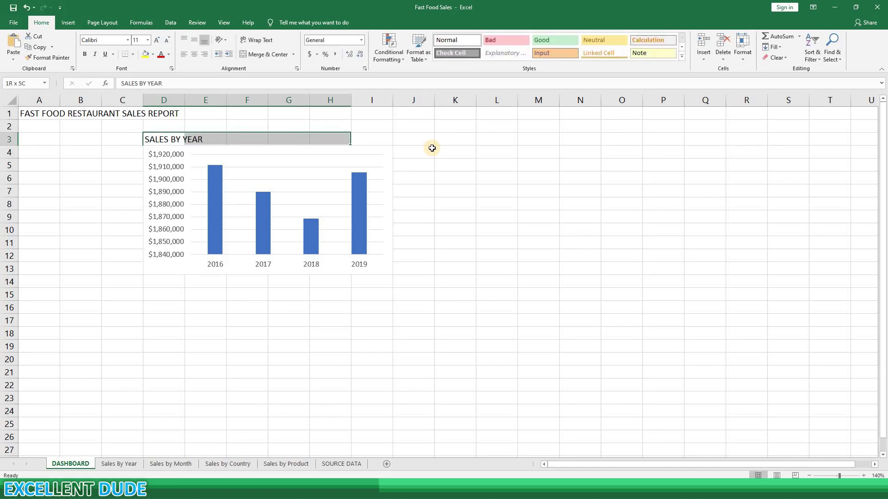
pyautogui.click(265, 56)
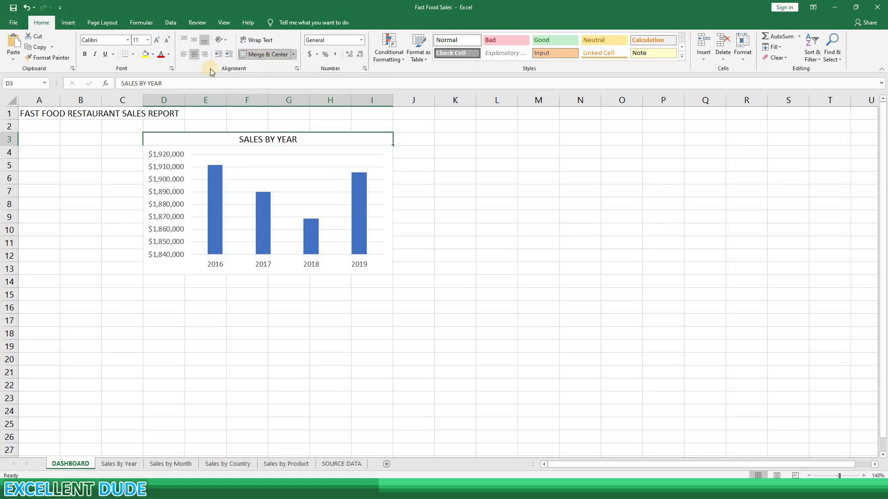
pyautogui.click(153, 54)
pyautogui.click(176, 75)
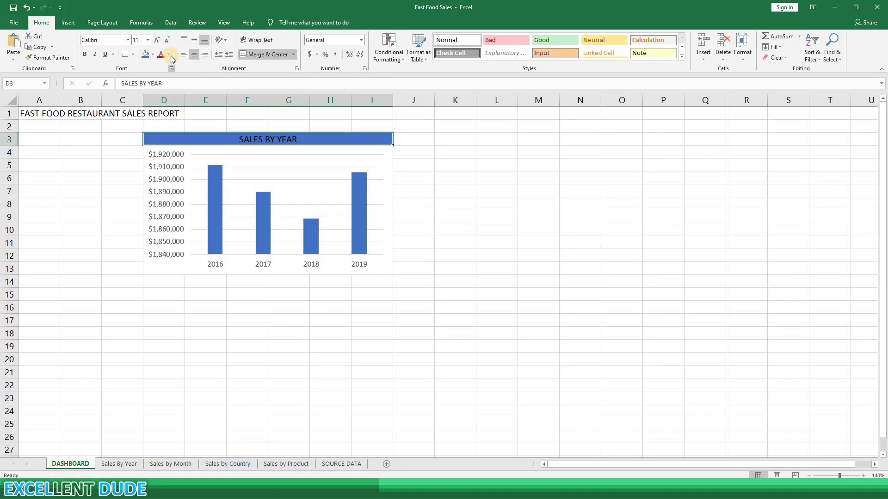
pyautogui.click(168, 54)
pyautogui.click(87, 57)
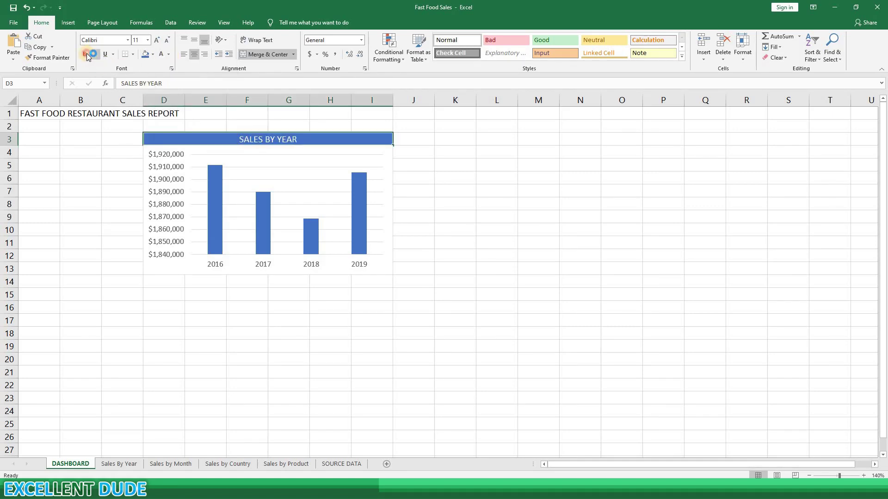
pyautogui.click(424, 249)
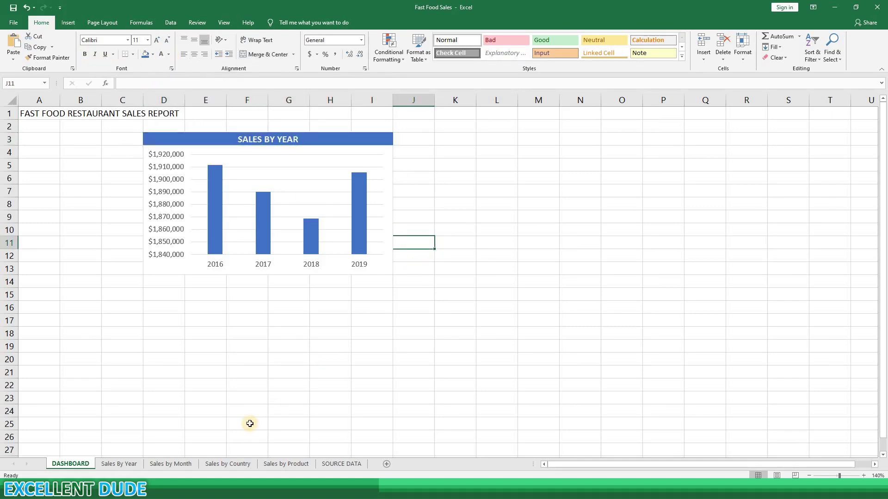
# Paste the country sales chart beside the yearly chart and shrink it to match.
pyautogui.click(216, 463)
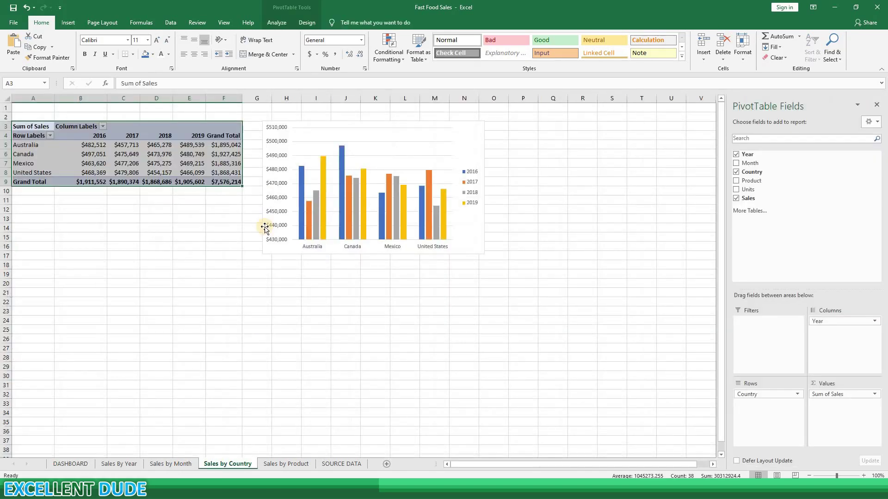
pyautogui.click(306, 134)
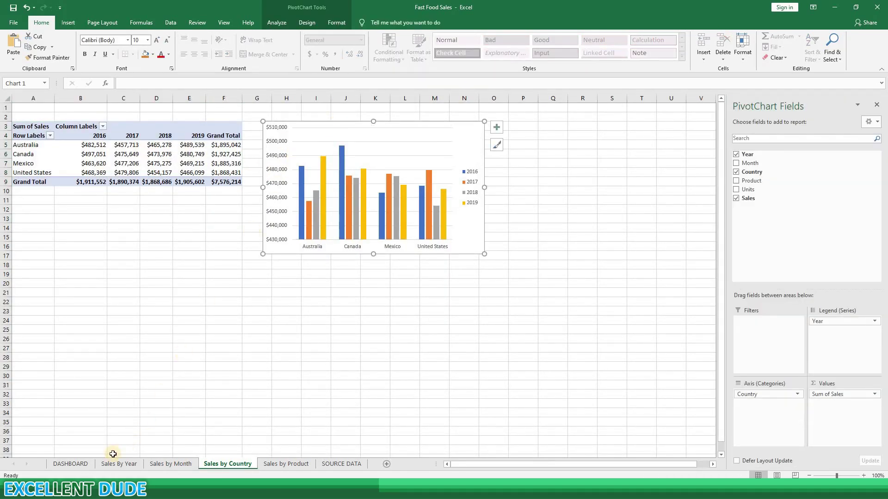
pyautogui.click(73, 464)
pyautogui.click(479, 216)
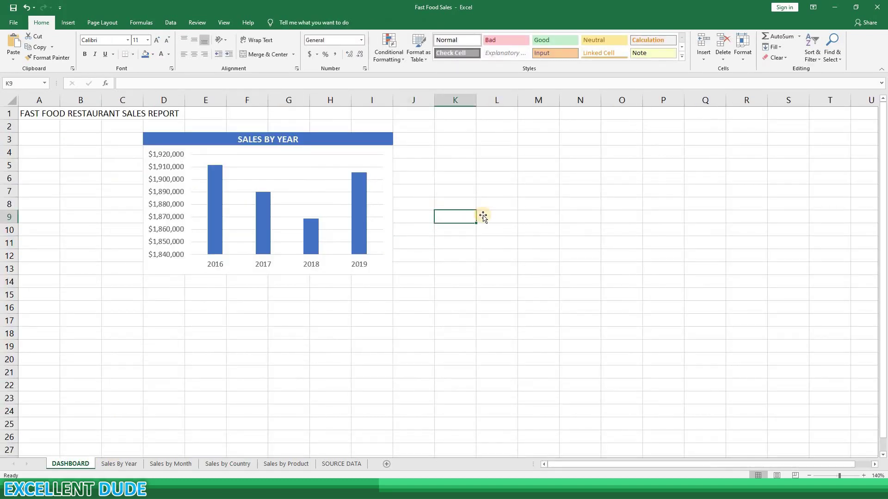
pyautogui.hotkey('ctrl', 'v')
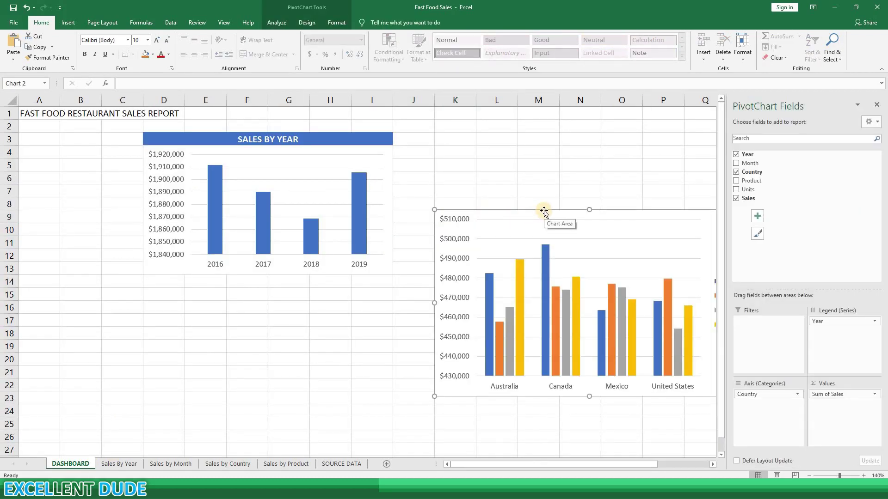
pyautogui.moveTo(553, 210); pyautogui.dragTo(517, 143)
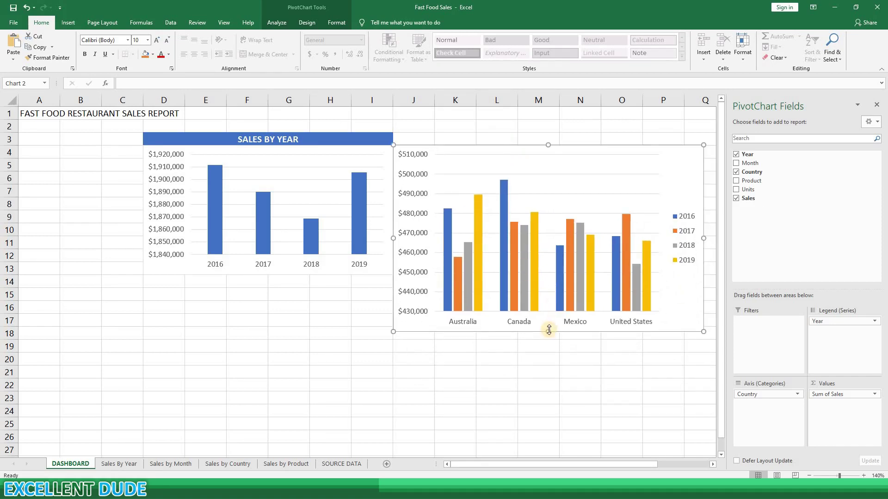
pyautogui.moveTo(547, 329); pyautogui.dragTo(549, 274)
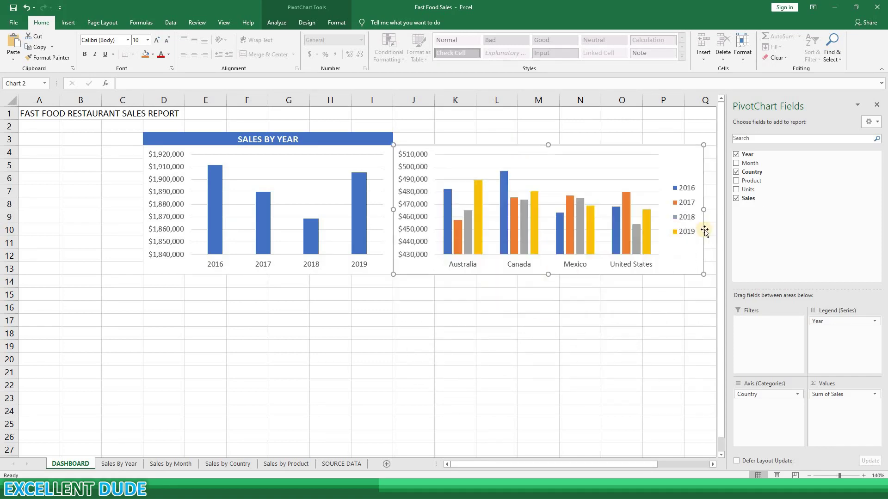
pyautogui.moveTo(703, 210); pyautogui.dragTo(643, 211)
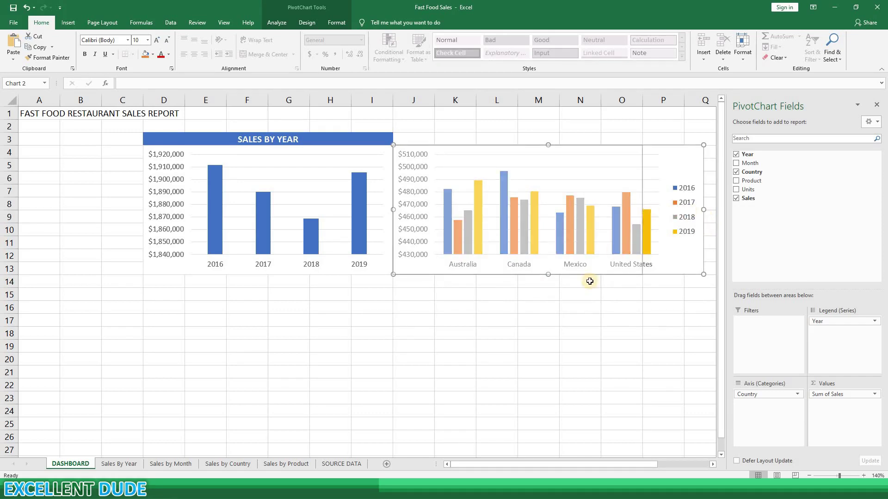
pyautogui.click(459, 304)
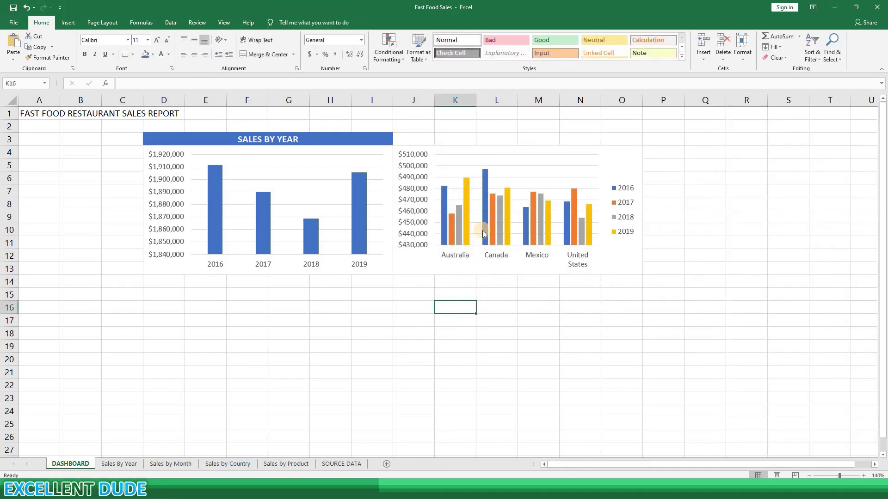
# Add a bold white-on-blue SALES BY COUNTRY banner merged across J3:O3.
pyautogui.click(447, 139)
pyautogui.write('SALES BY COUN')
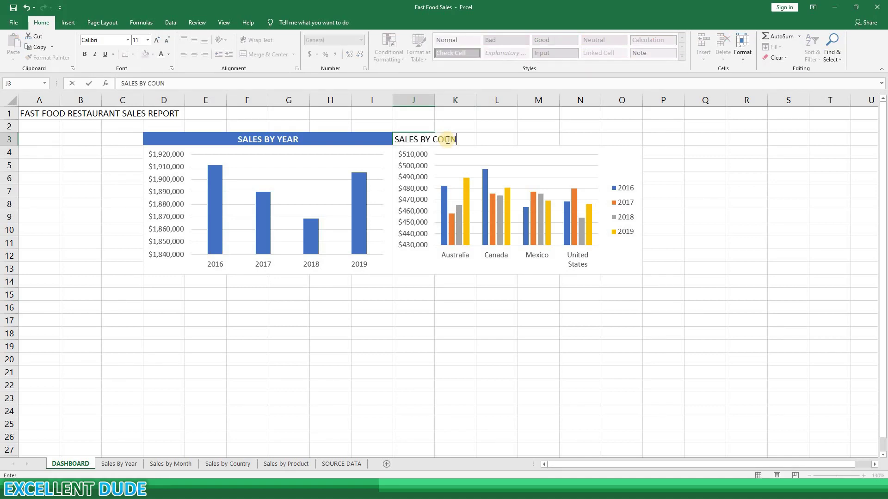
pyautogui.hotkey('ctrl', 'Return')
pyautogui.hotkey('shift', 'Right')
pyautogui.hotkey('shift', 'Right')
pyautogui.hotkey('shift', 'Right')
pyautogui.hotkey('shift', 'Right')
pyautogui.hotkey('shift', 'Right')
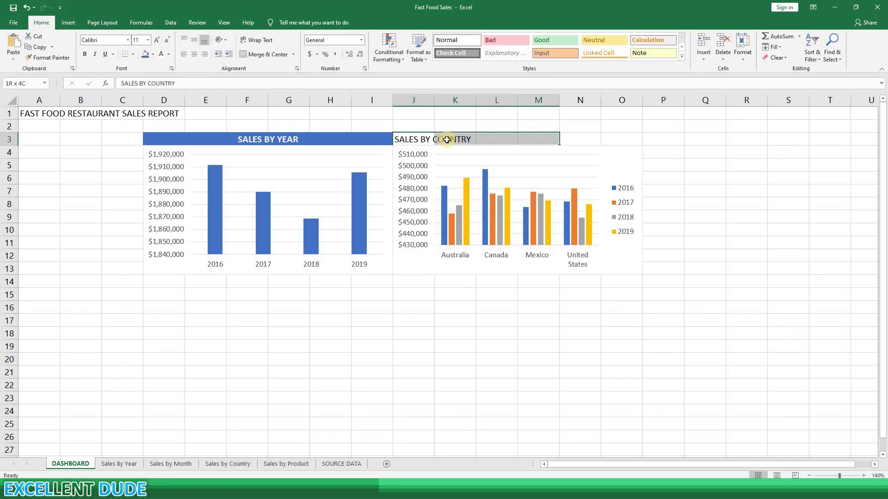
pyautogui.click(262, 54)
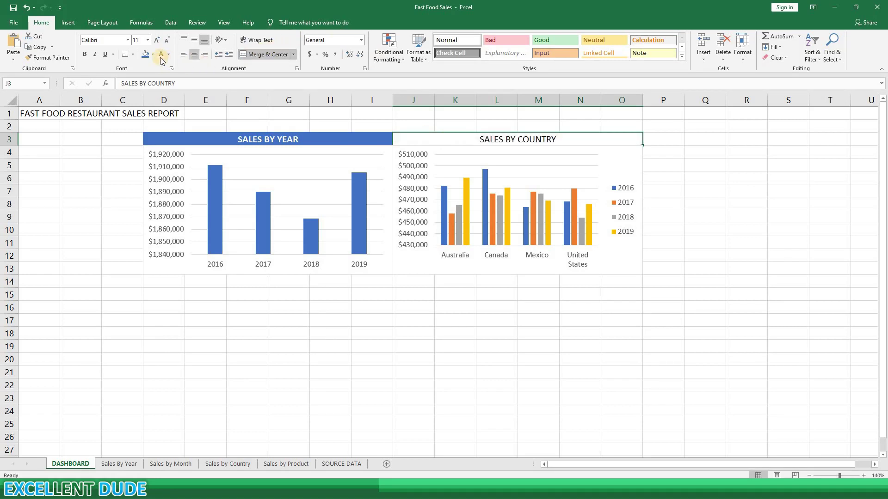
pyautogui.click(160, 54)
pyautogui.click(85, 55)
pyautogui.click(146, 54)
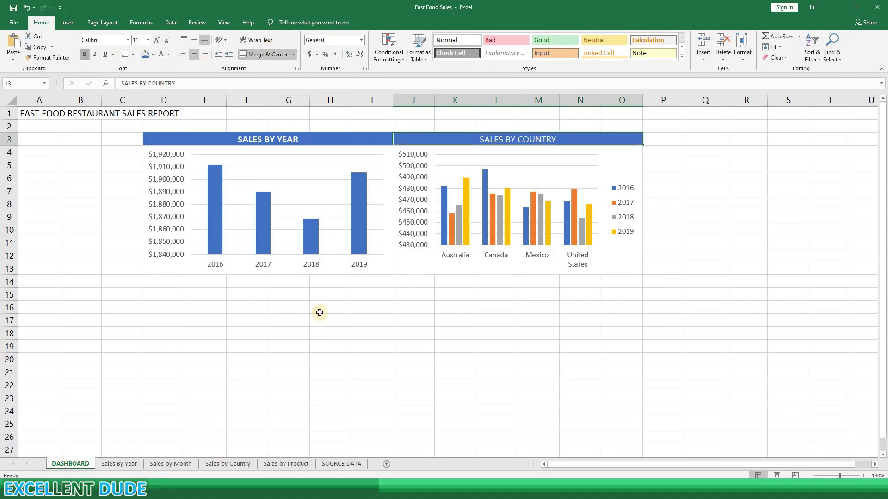
pyautogui.click(349, 324)
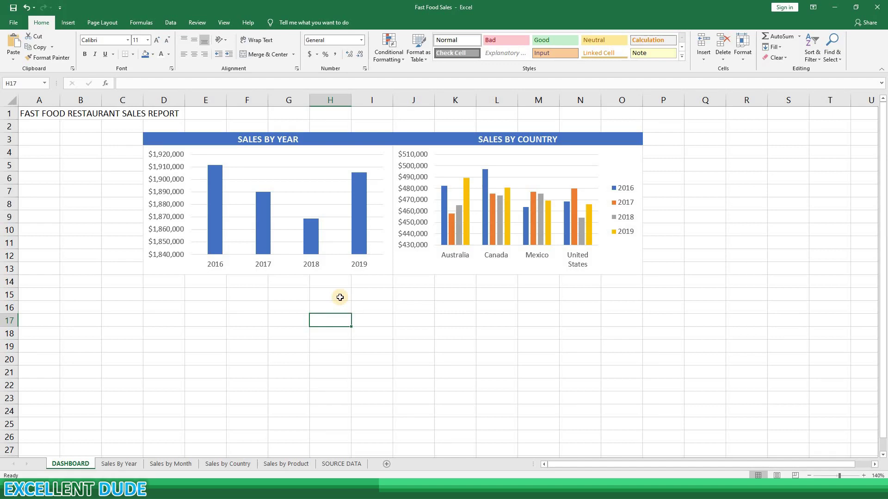
# Add a bold white-on-blue SALES BY MONTH banner merged across D14:O14.
pyautogui.click(178, 281)
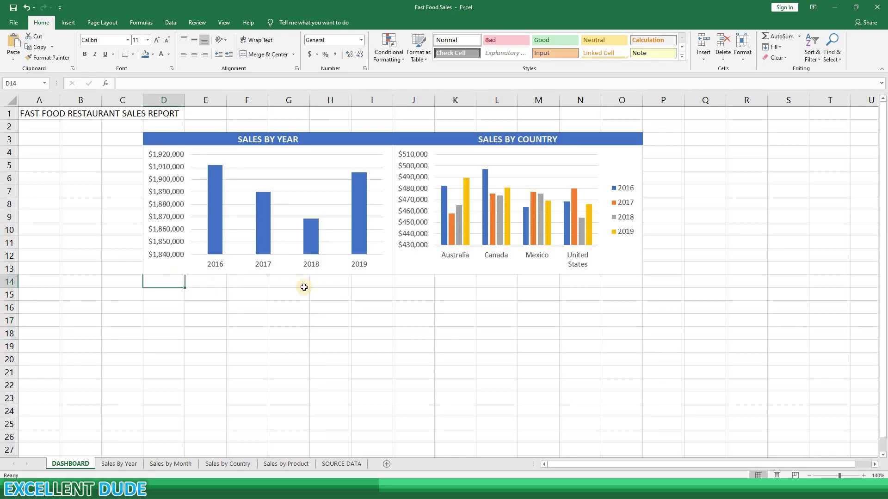
pyautogui.write('SALES BY MON')
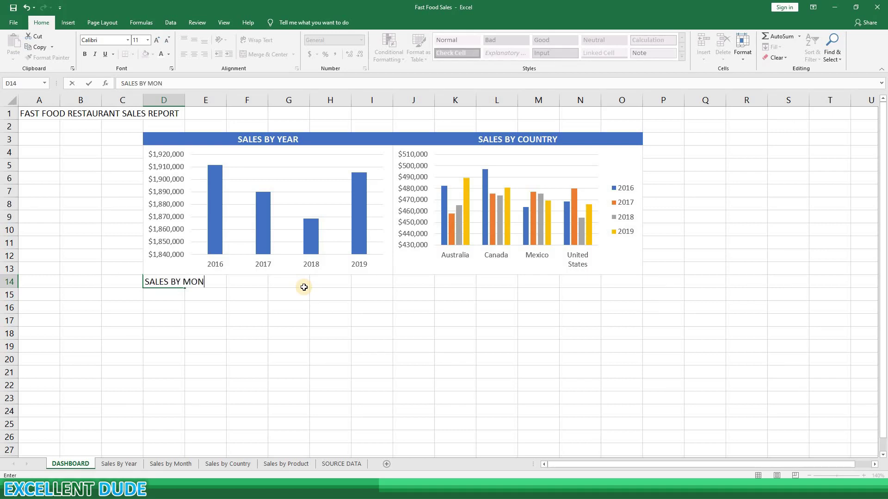
pyautogui.write('TH')
pyautogui.click(219, 319)
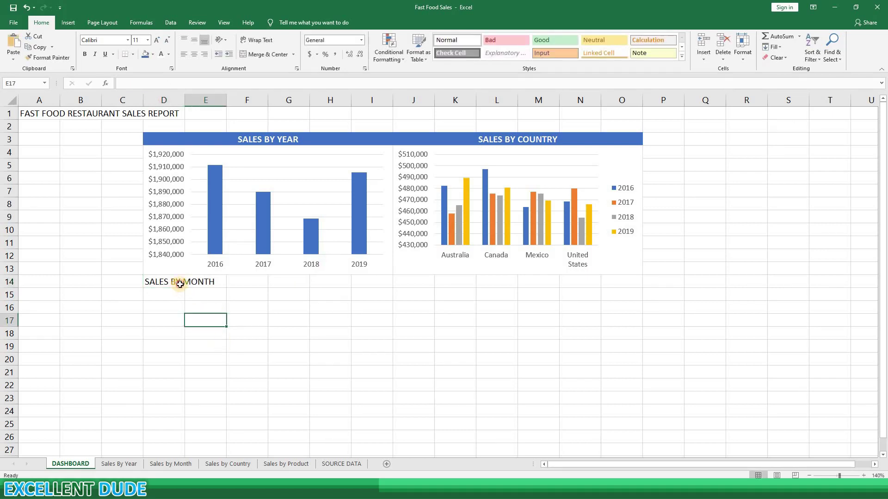
pyautogui.click(180, 284)
pyautogui.keyDown('shift'); pyautogui.click(610, 283); pyautogui.keyUp('shift')
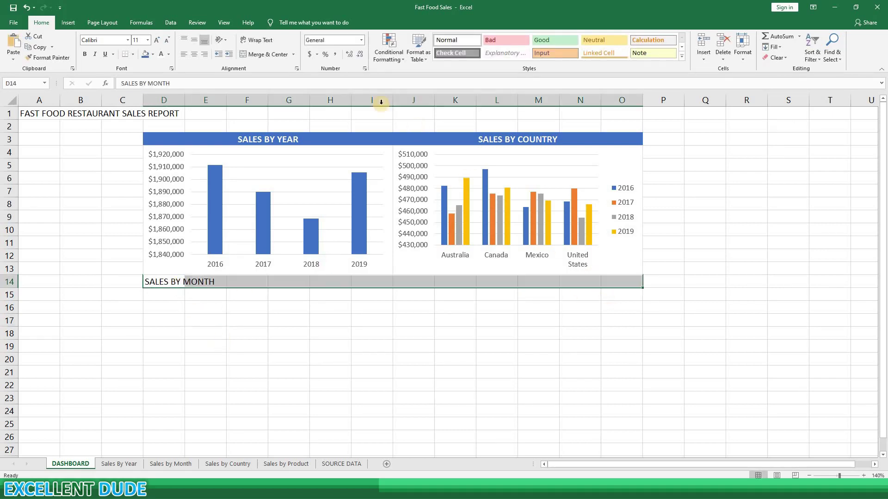
pyautogui.click(271, 54)
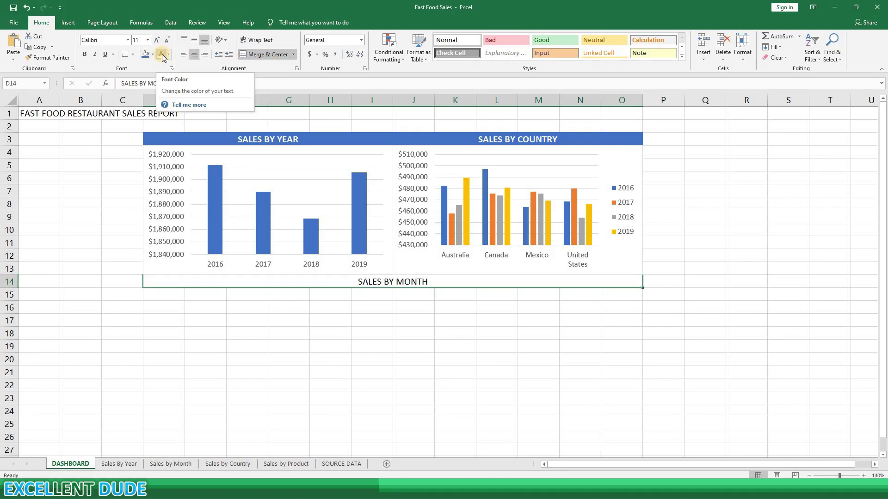
pyautogui.click(157, 55)
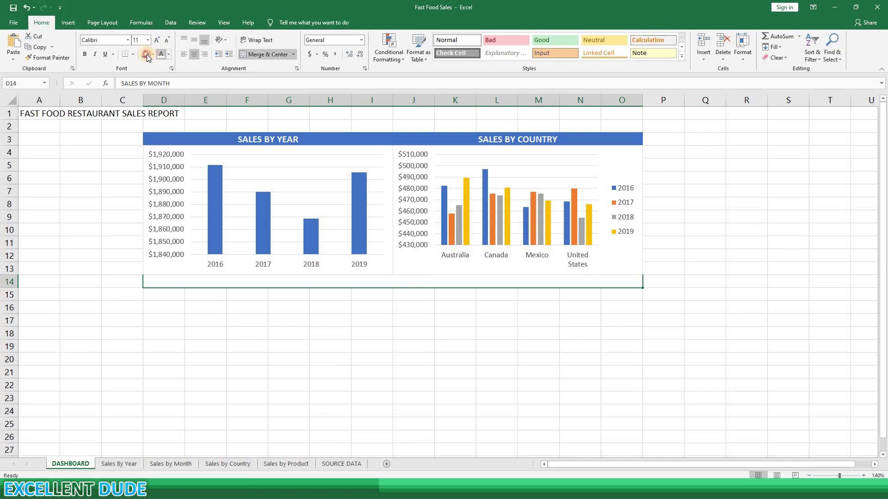
pyautogui.click(145, 54)
pyautogui.click(87, 55)
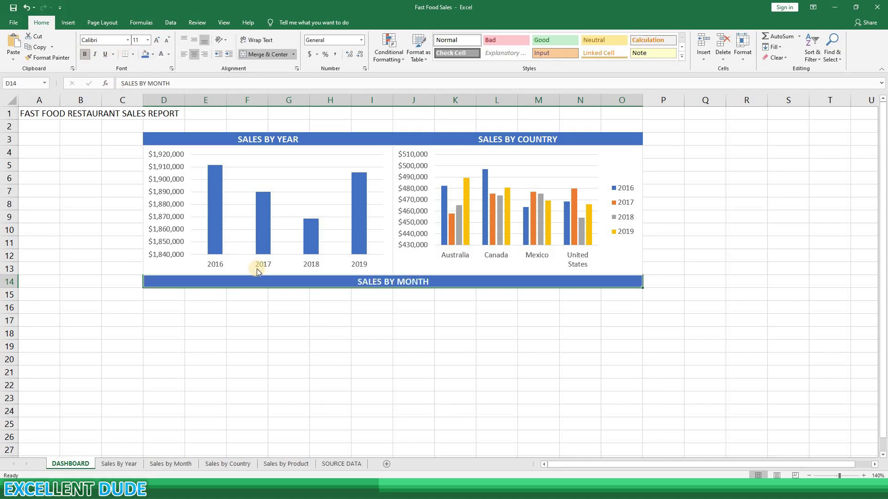
pyautogui.click(296, 305)
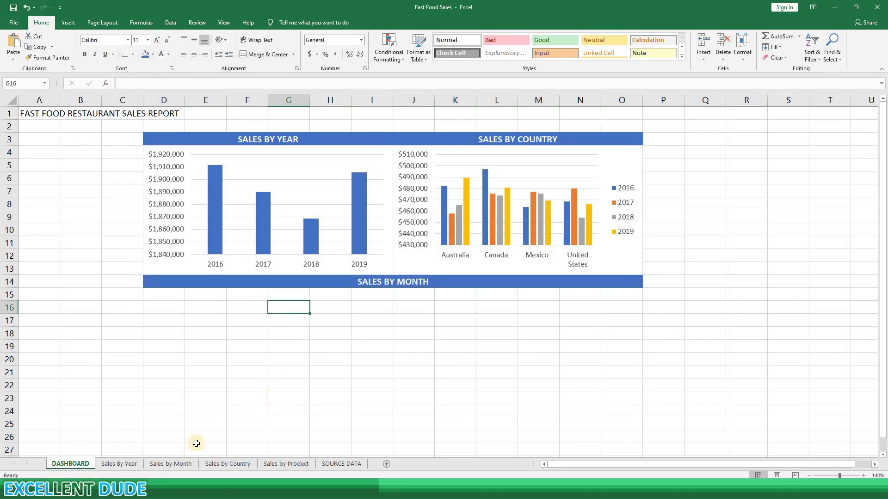
# Paste the monthly sales line chart at D15 and resize it to span D15:O25.
pyautogui.click(179, 464)
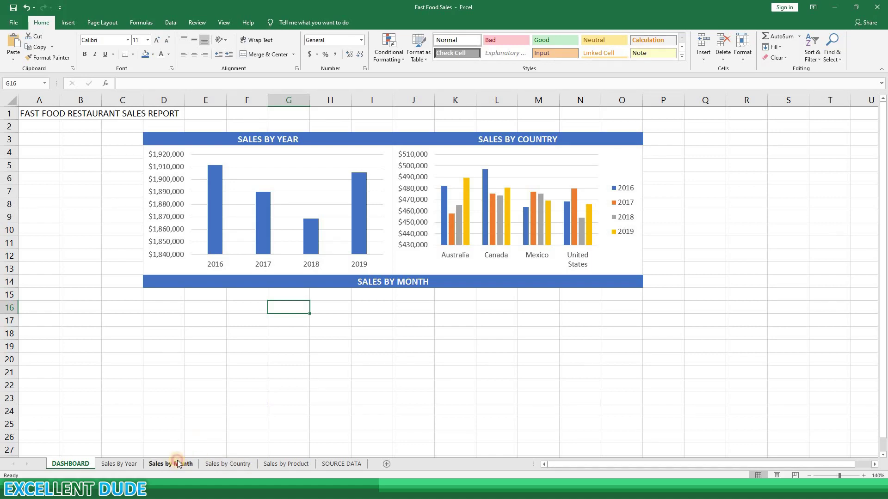
pyautogui.click(311, 122)
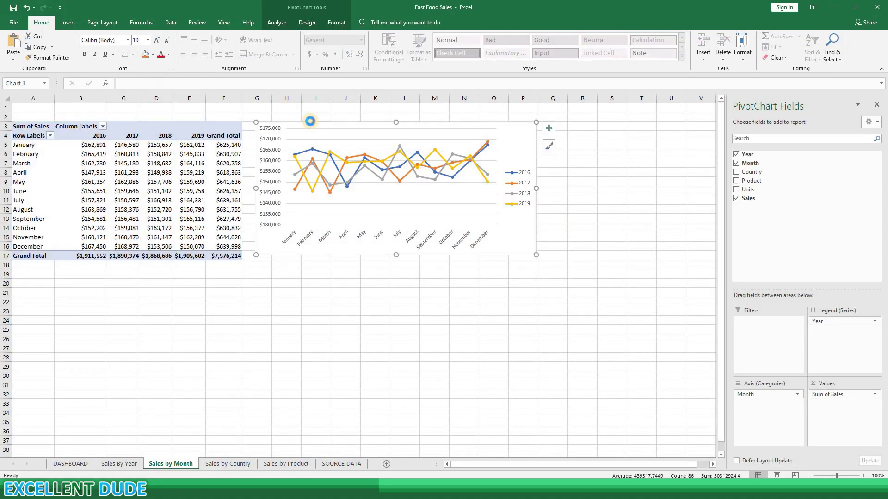
pyautogui.click(71, 464)
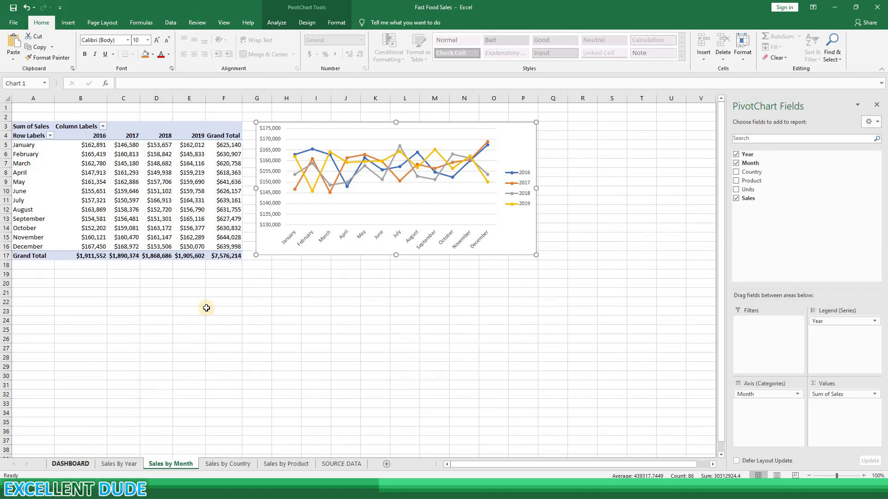
pyautogui.click(174, 297)
pyautogui.hotkey('ctrl', 'v')
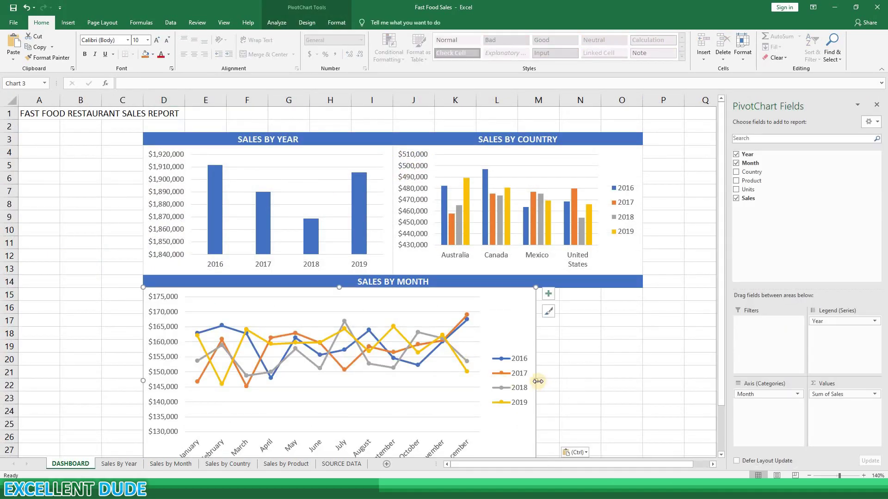
pyautogui.moveTo(538, 381); pyautogui.dragTo(641, 365)
pyautogui.scroll(-2, 412, 403)
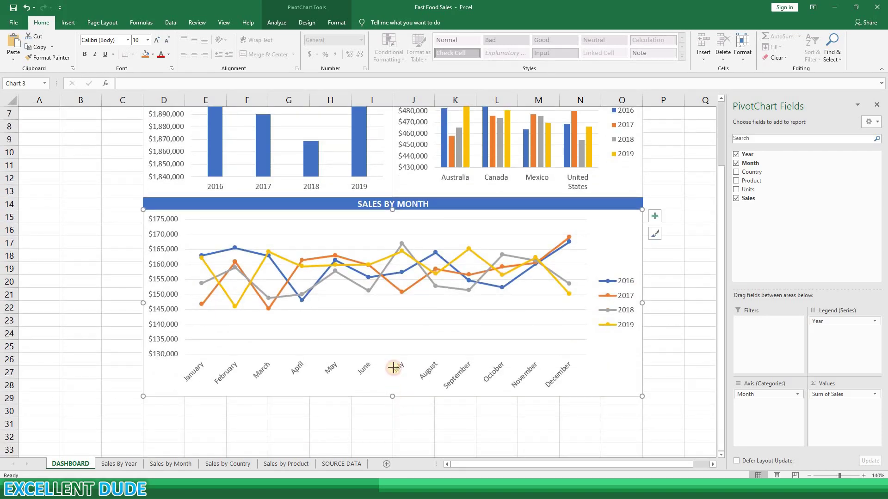
pyautogui.moveTo(394, 353); pyautogui.dragTo(396, 353)
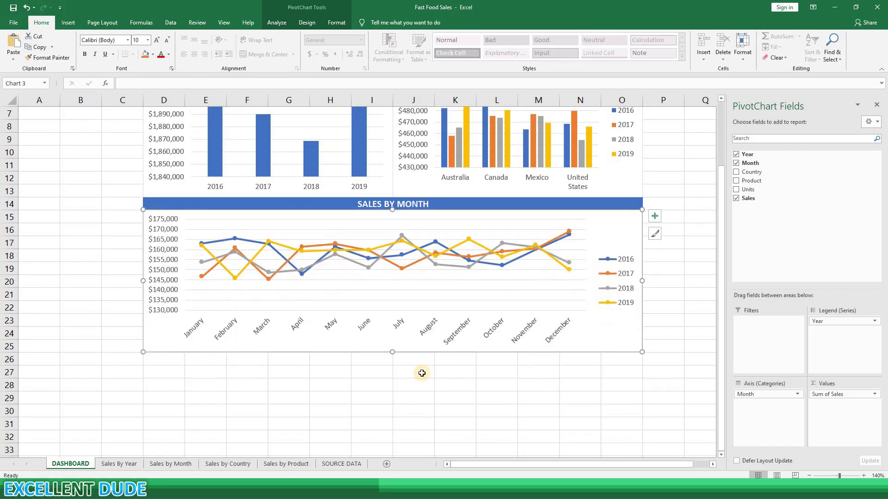
pyautogui.press('Escape')
pyautogui.click(181, 355)
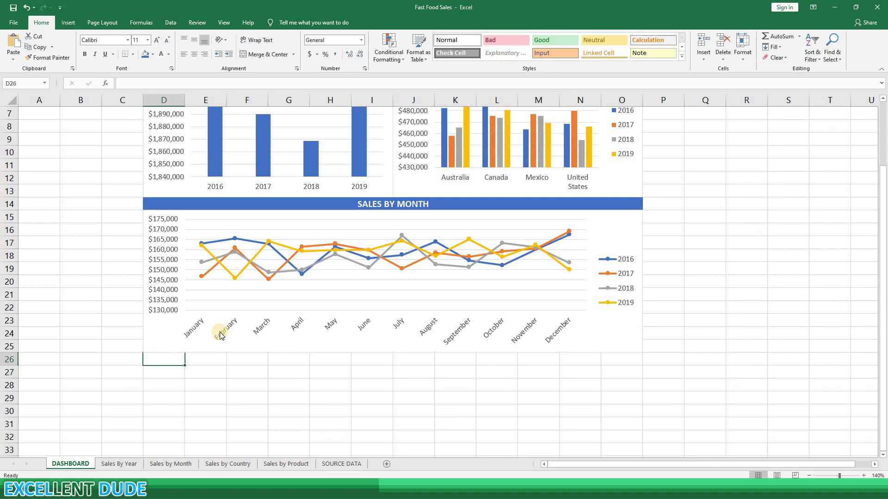
# Enter SALES BY PRODUCT in D26 and merge D26:O26 as a bold white-on-blue banner.
pyautogui.write('SALES BY PRODUCT')
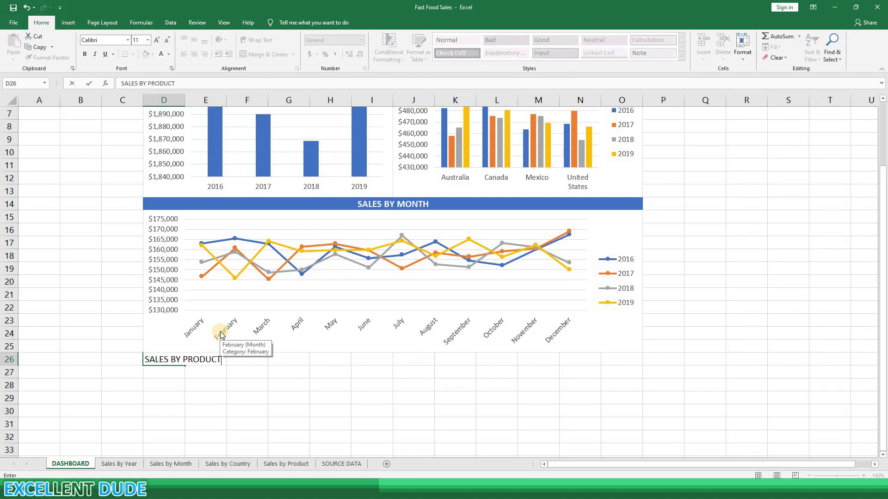
pyautogui.hotkey('ctrl', 'Return')
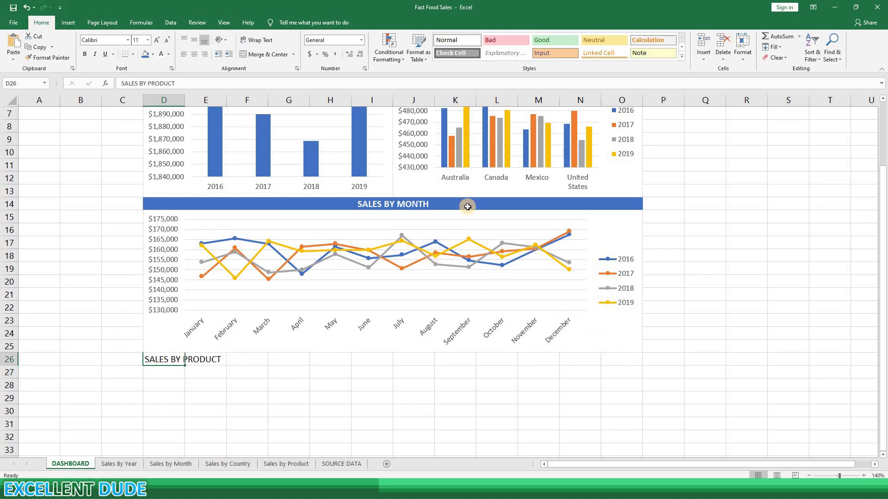
pyautogui.keyDown('shift'); pyautogui.click(622, 359); pyautogui.keyUp('shift')
pyautogui.click(264, 54)
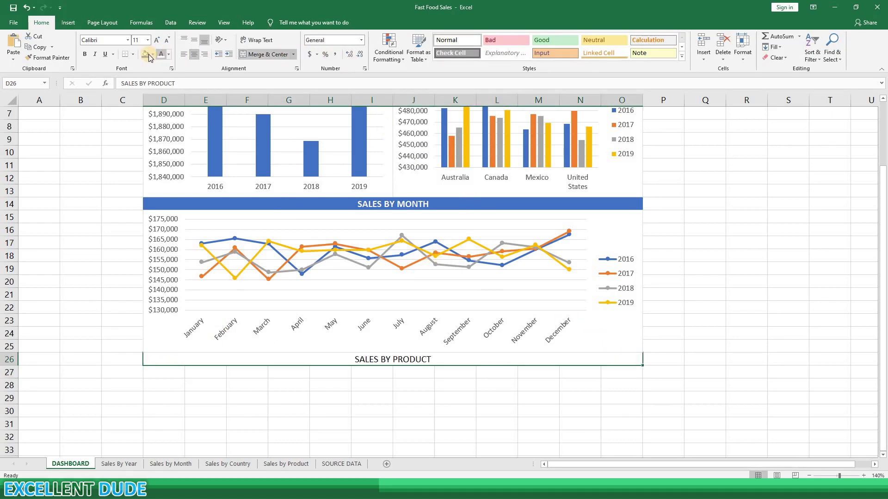
pyautogui.click(161, 54)
pyautogui.click(146, 54)
pyautogui.click(84, 54)
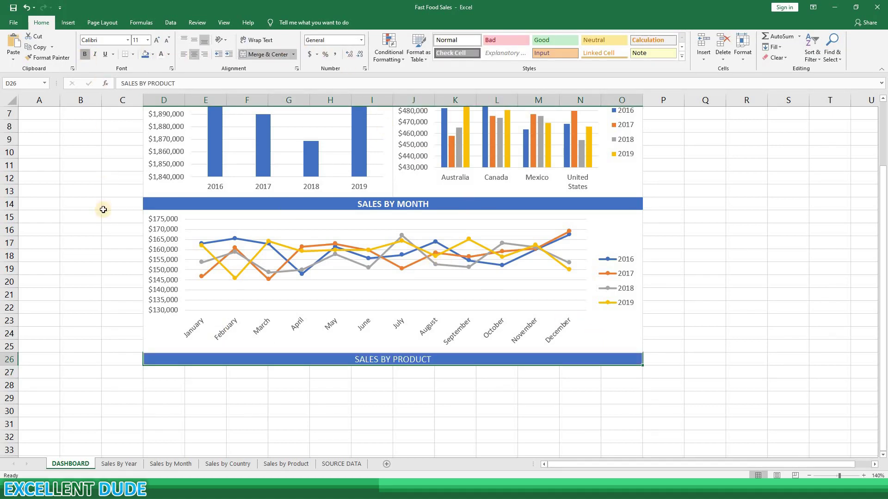
pyautogui.click(93, 232)
# Paste the product sales PivotChart under the banner, widened to the heading and shortened.
pyautogui.click(286, 463)
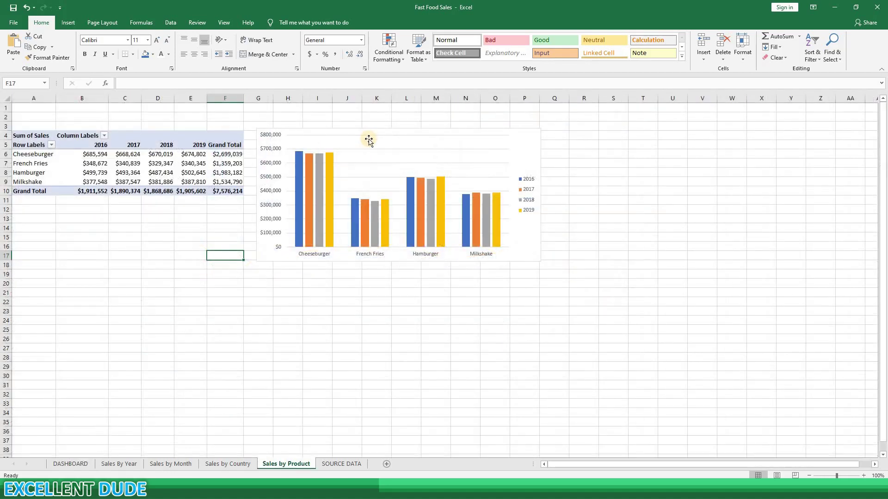
pyautogui.click(379, 130)
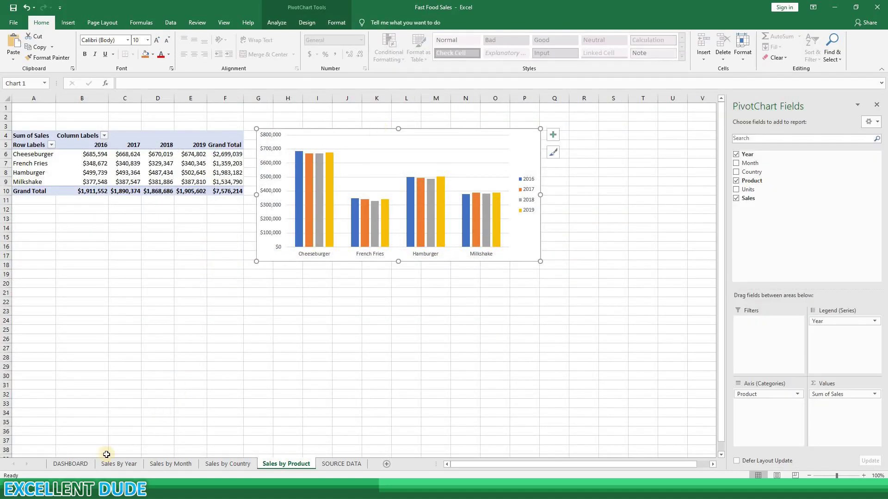
pyautogui.hotkey('ctrl', 'c')
pyautogui.hotkey('ctrl', 'pageup')
pyautogui.hotkey('ctrl', 'pageup')
pyautogui.hotkey('ctrl', 'pageup')
pyautogui.hotkey('ctrl', 'pageup')
pyautogui.click(204, 388)
pyautogui.hotkey('ctrl', 'v')
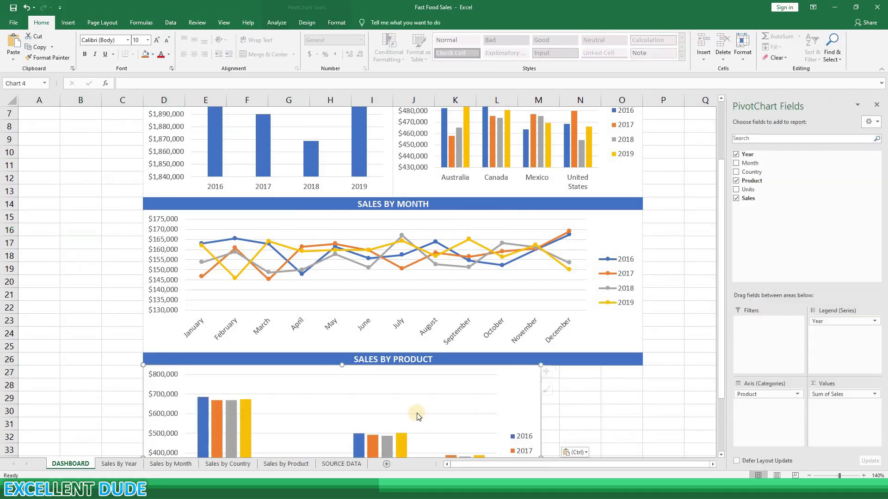
pyautogui.scroll(-3, 555, 343)
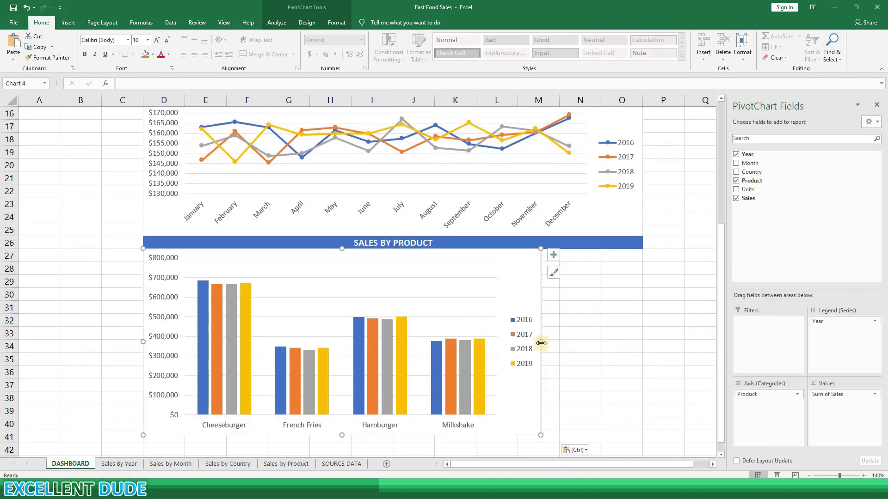
pyautogui.moveTo(541, 343); pyautogui.dragTo(641, 343)
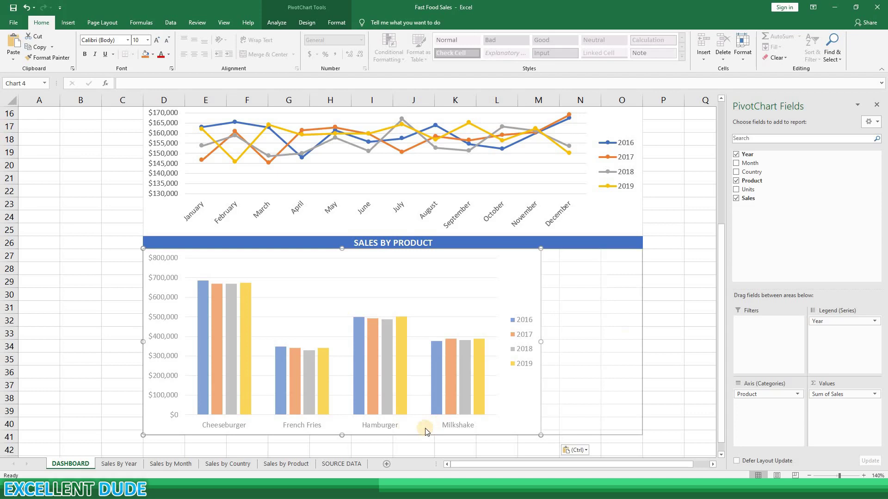
pyautogui.moveTo(393, 435); pyautogui.dragTo(392, 390)
pyautogui.click(383, 396)
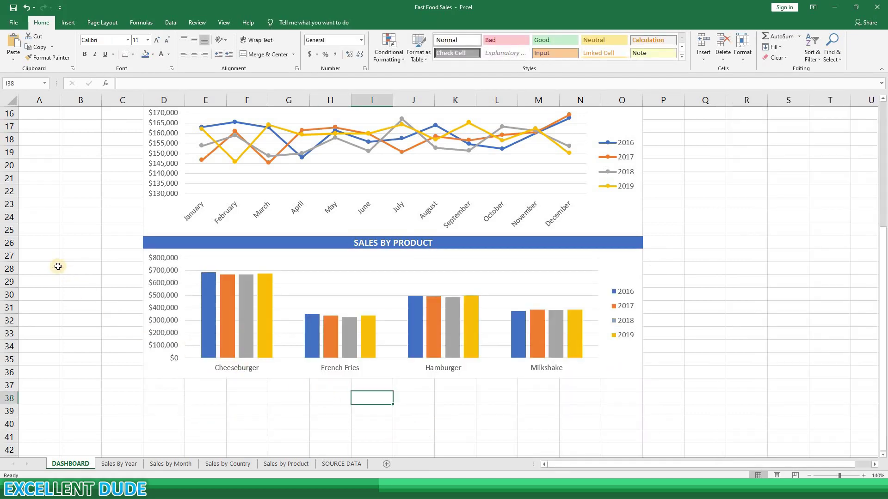
pyautogui.scroll(3, 59, 267)
pyautogui.scroll(2, 58, 266)
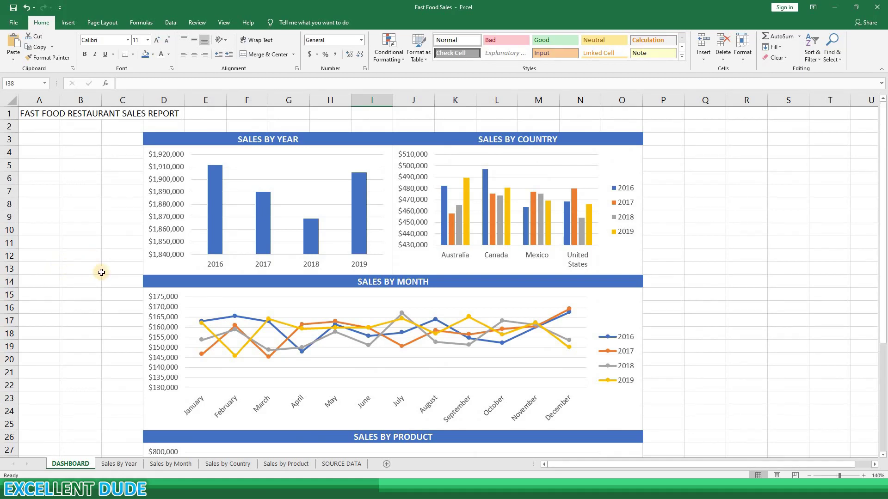
# Merge A1:O1 and format the title with blue fill and bold, white, 20-point text.
pyautogui.click(46, 114)
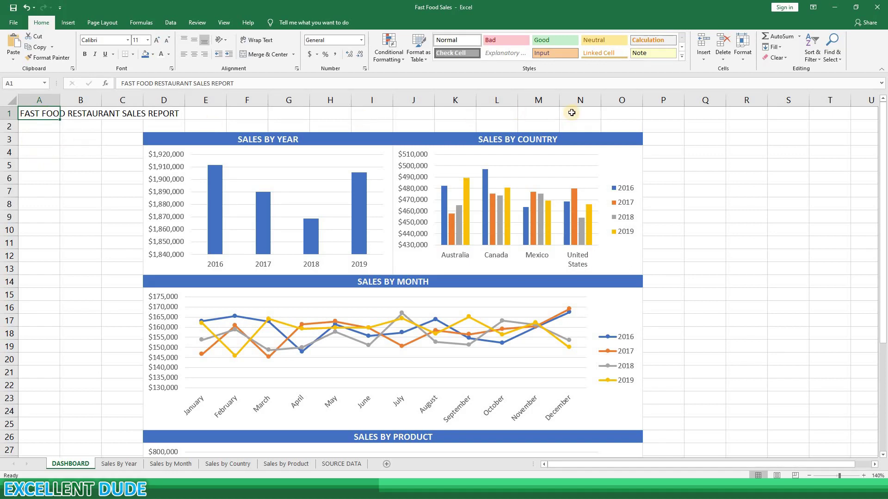
pyautogui.keyDown('shift'); pyautogui.click(616, 114); pyautogui.keyUp('shift')
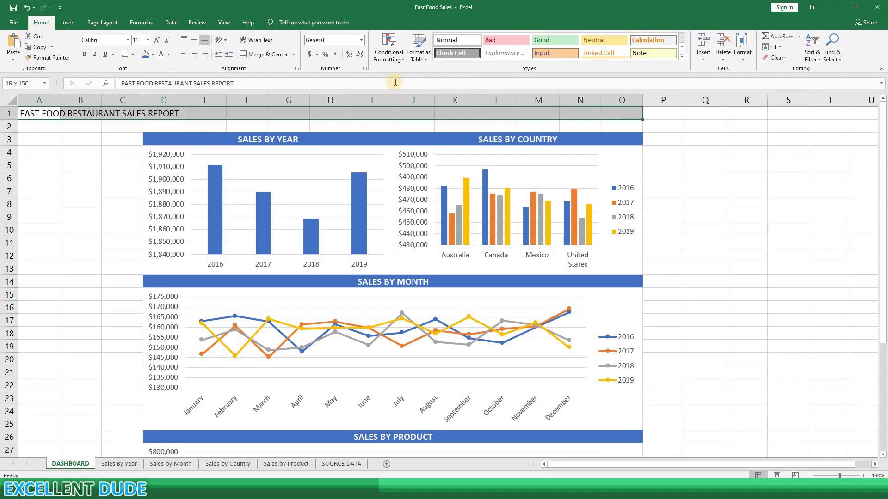
pyautogui.click(261, 55)
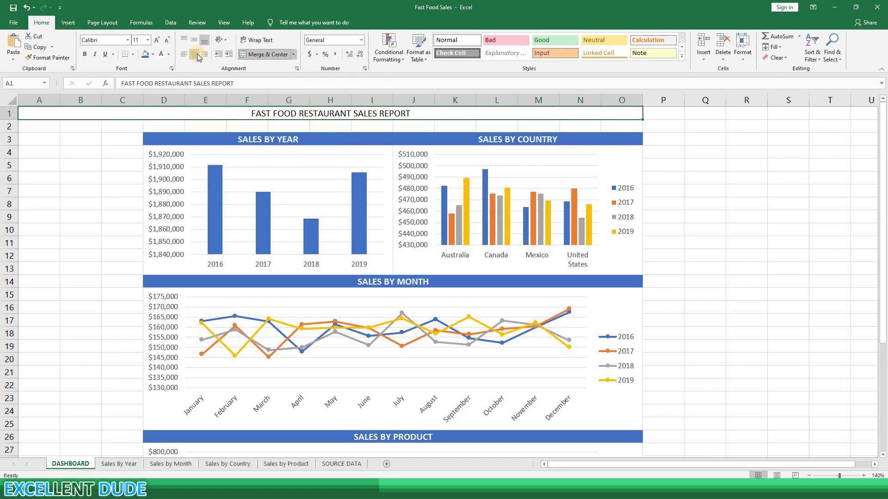
pyautogui.click(146, 55)
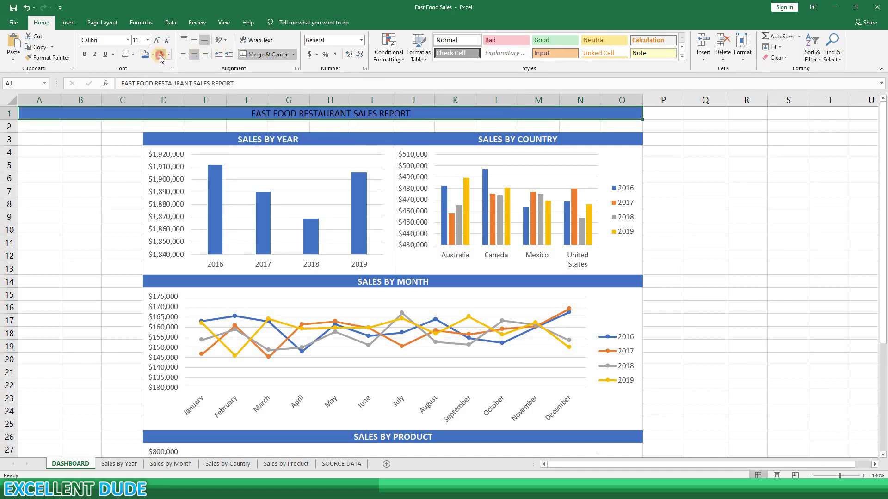
pyautogui.click(161, 56)
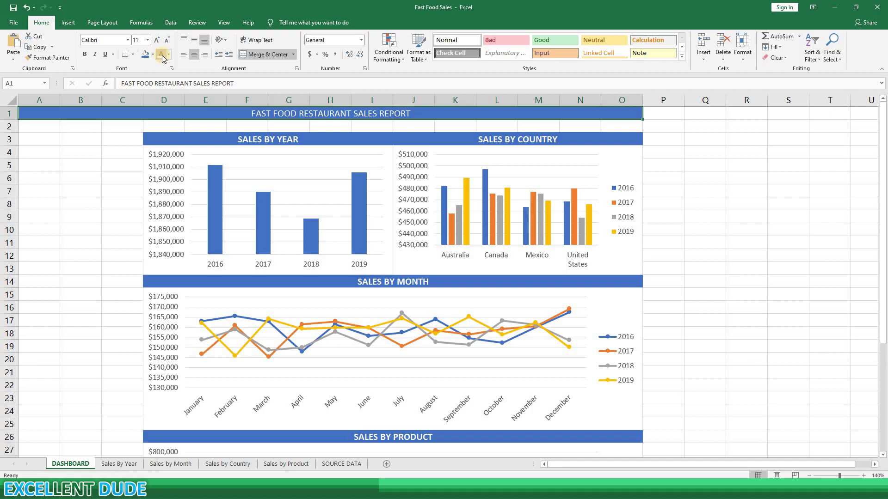
pyautogui.click(85, 55)
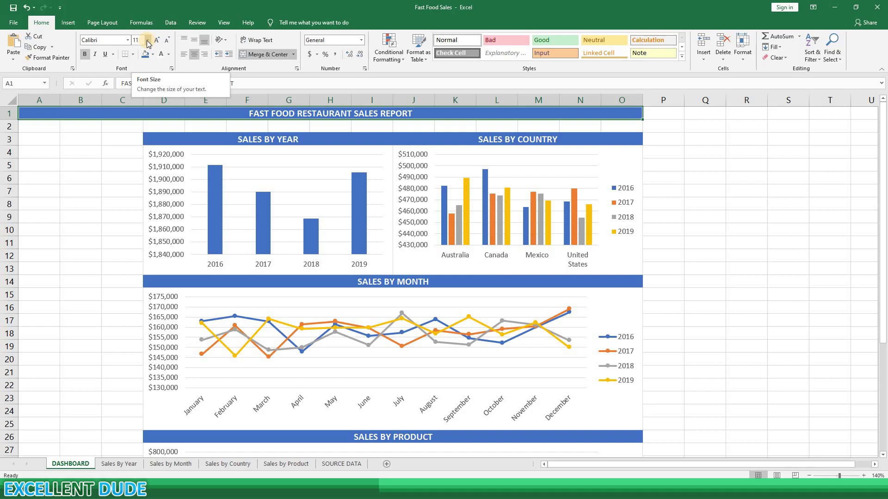
pyautogui.click(148, 41)
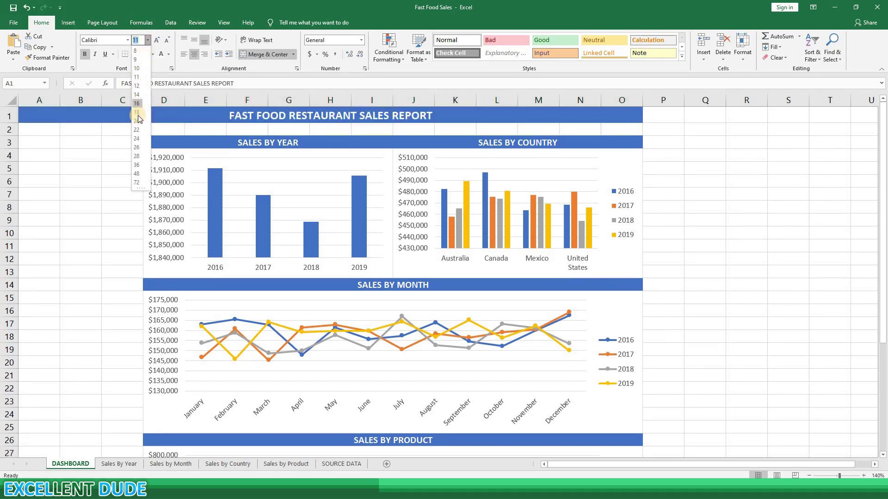
pyautogui.click(138, 119)
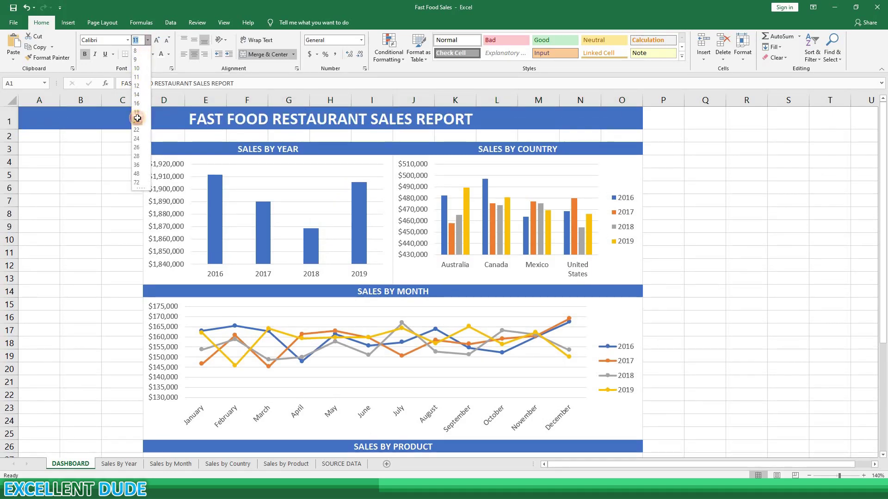
pyautogui.click(115, 174)
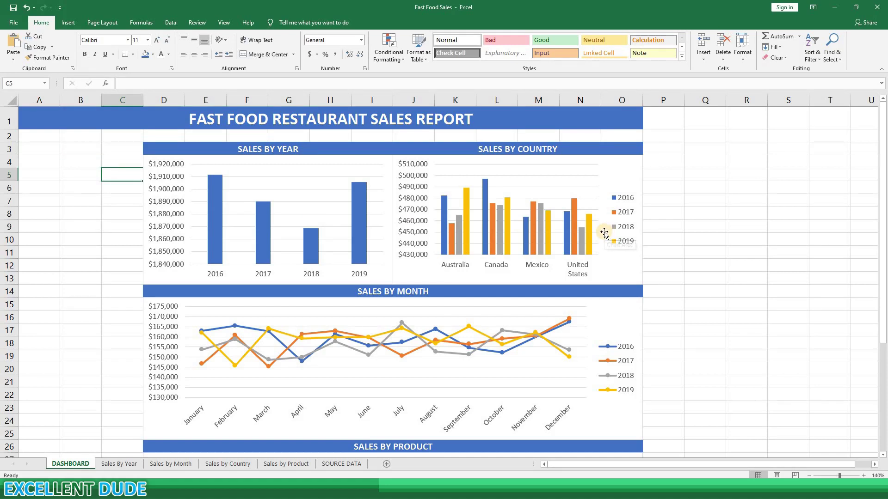
pyautogui.click(177, 168)
# Insert Year, Country and Product slicers for the Sales by Year chart and move the Year slicer left.
pyautogui.click(219, 162)
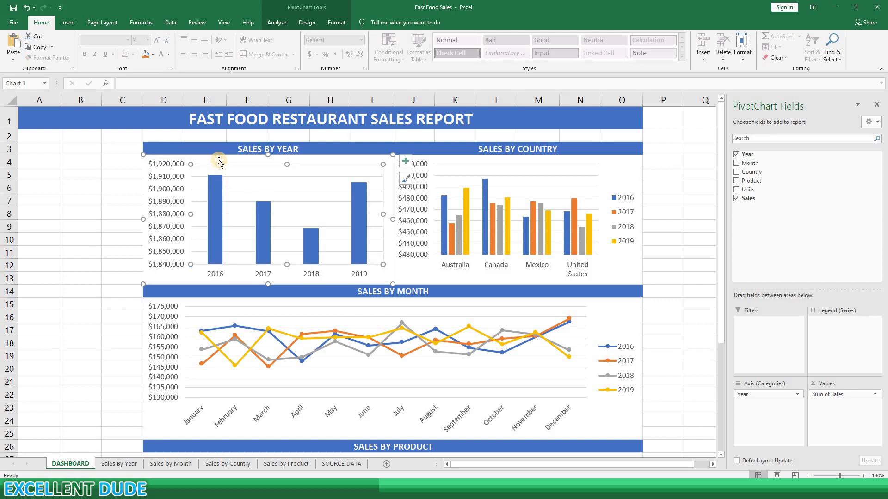
pyautogui.click(219, 163)
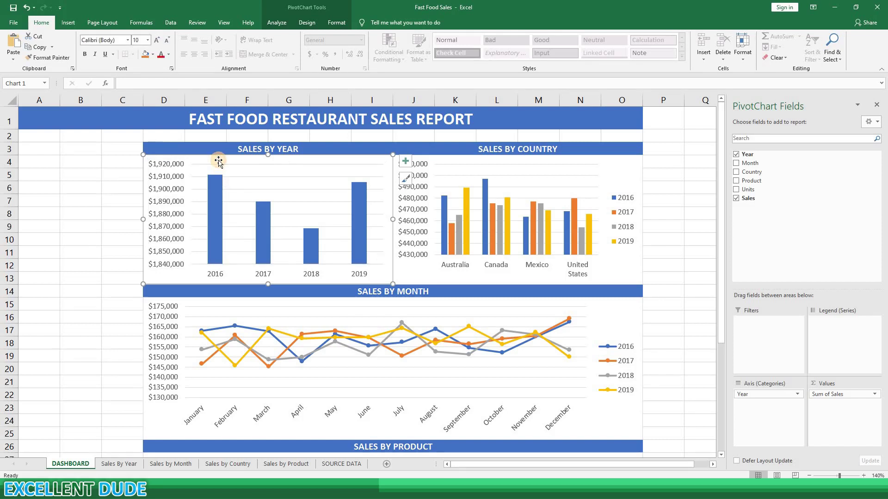
pyautogui.click(73, 21)
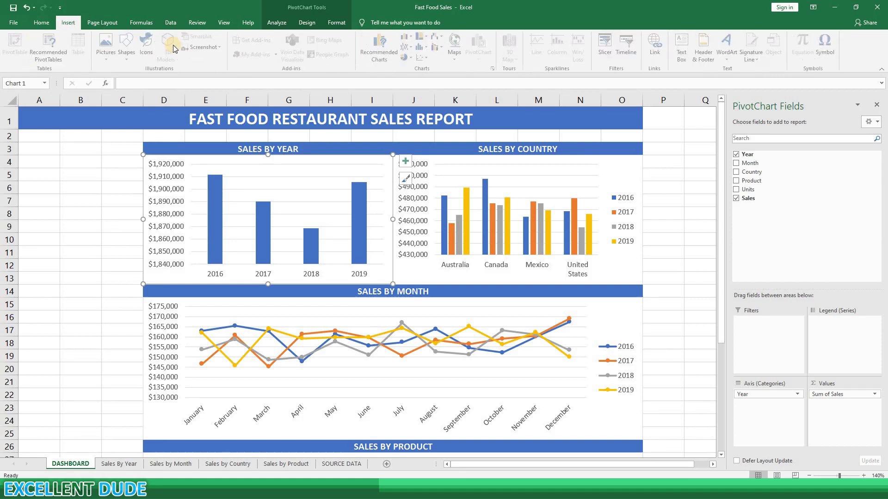
pyautogui.click(604, 50)
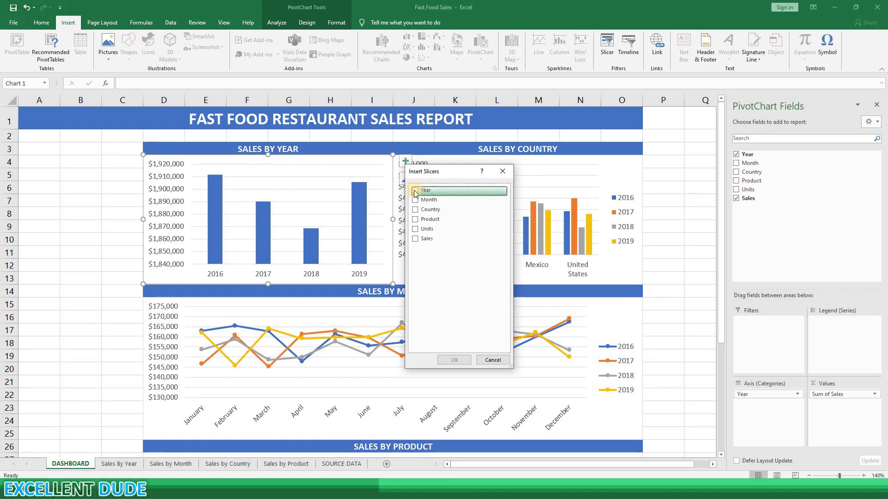
pyautogui.click(415, 191)
pyautogui.click(415, 210)
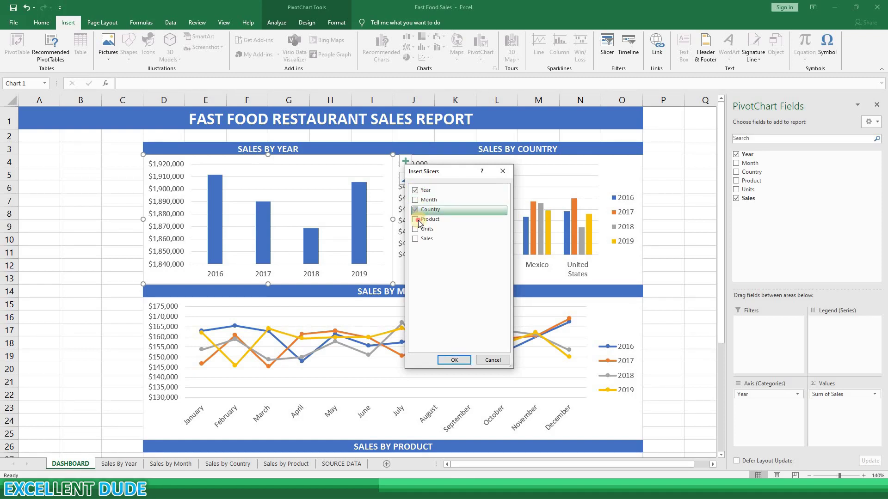
pyautogui.click(415, 219)
pyautogui.click(454, 360)
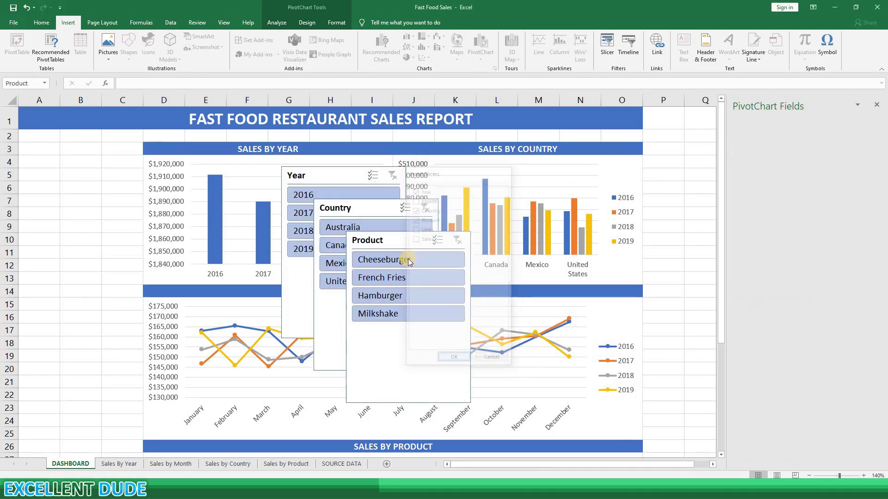
pyautogui.moveTo(336, 179); pyautogui.dragTo(64, 147)
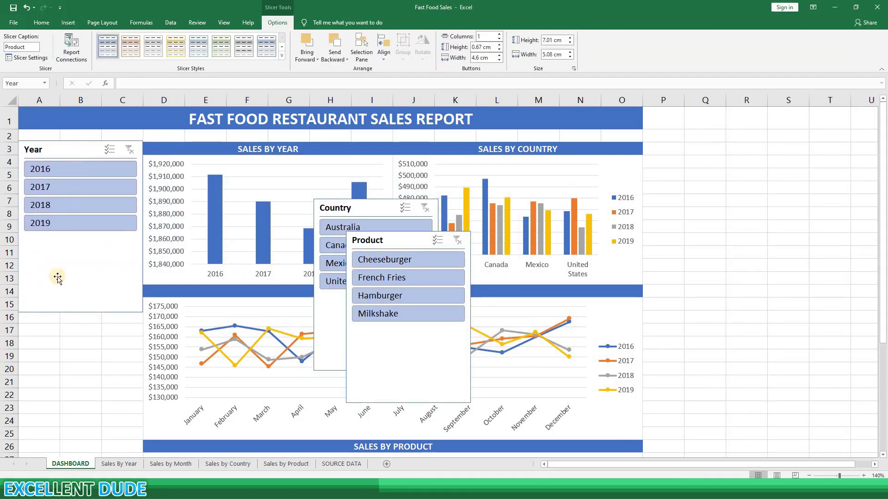
# Stack and shorten the Year, Country and Product slicers in columns A–C, then select 2017.
pyautogui.moveTo(80, 312); pyautogui.dragTo(81, 243)
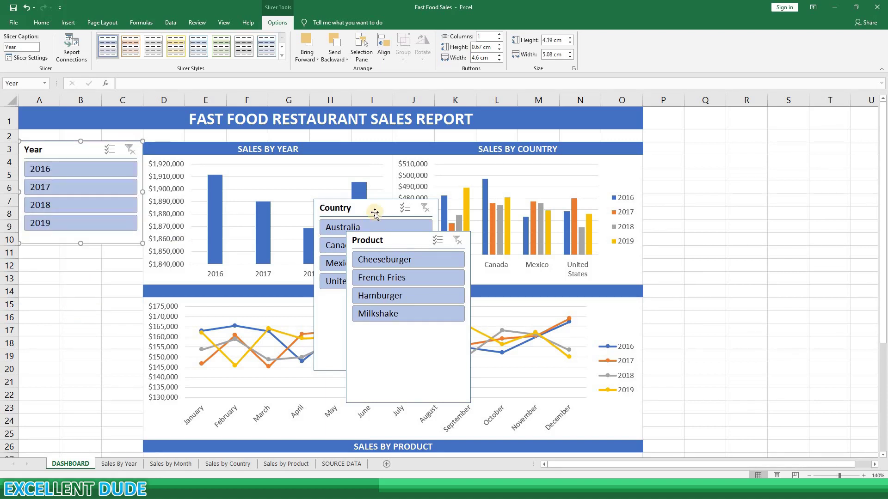
pyautogui.moveTo(364, 207); pyautogui.dragTo(69, 254)
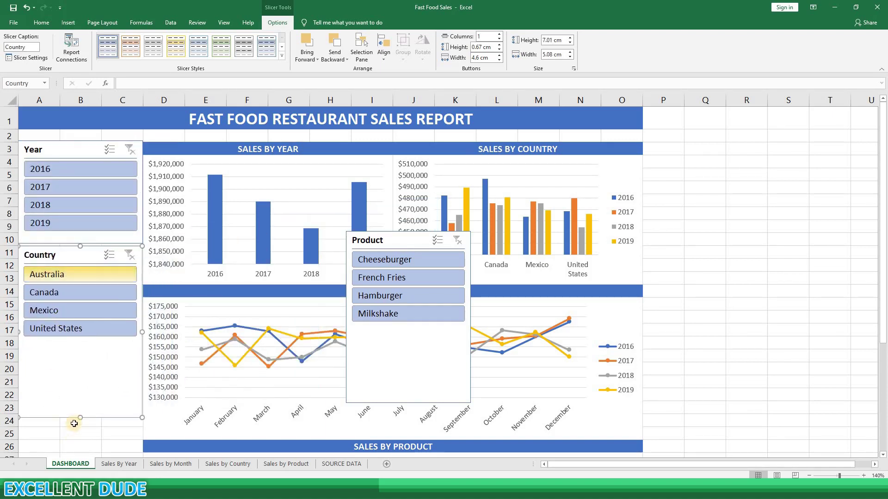
pyautogui.moveTo(79, 419); pyautogui.dragTo(81, 346)
pyautogui.moveTo(423, 236); pyautogui.dragTo(88, 364)
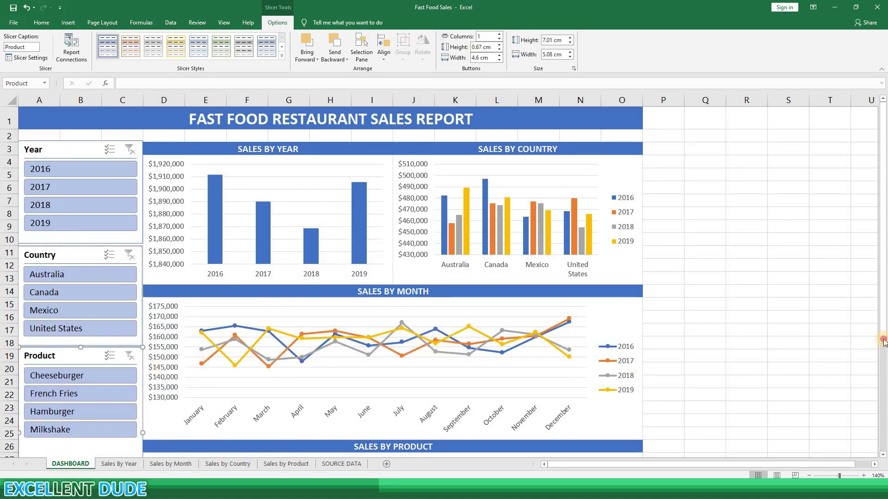
pyautogui.scroll(-2, 878, 342)
pyautogui.moveTo(80, 444); pyautogui.dragTo(82, 375)
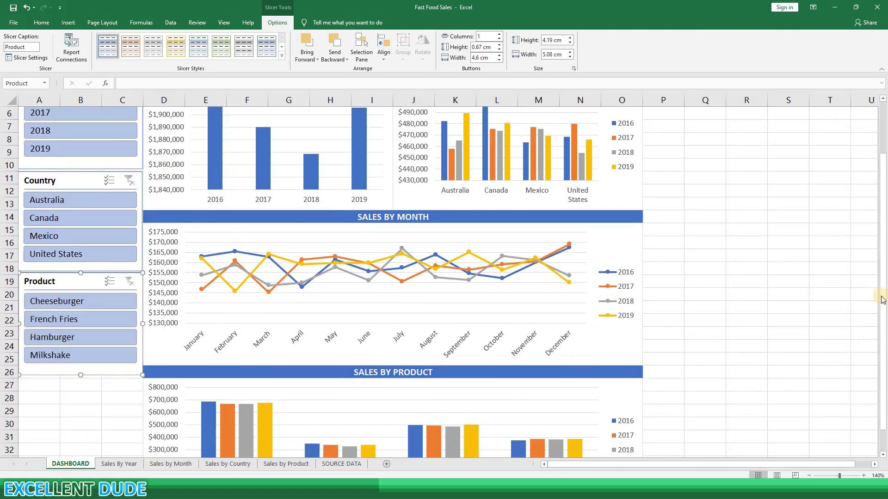
pyautogui.moveTo(881, 278); pyautogui.dragTo(882, 240)
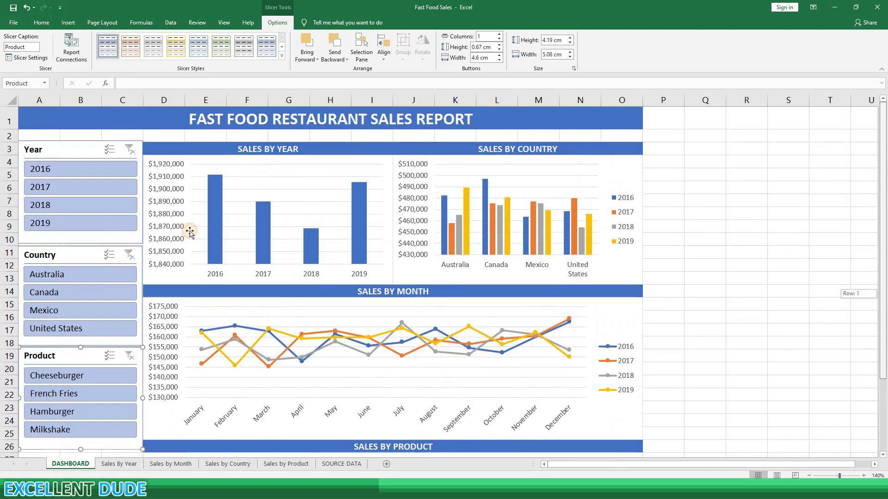
pyautogui.click(133, 192)
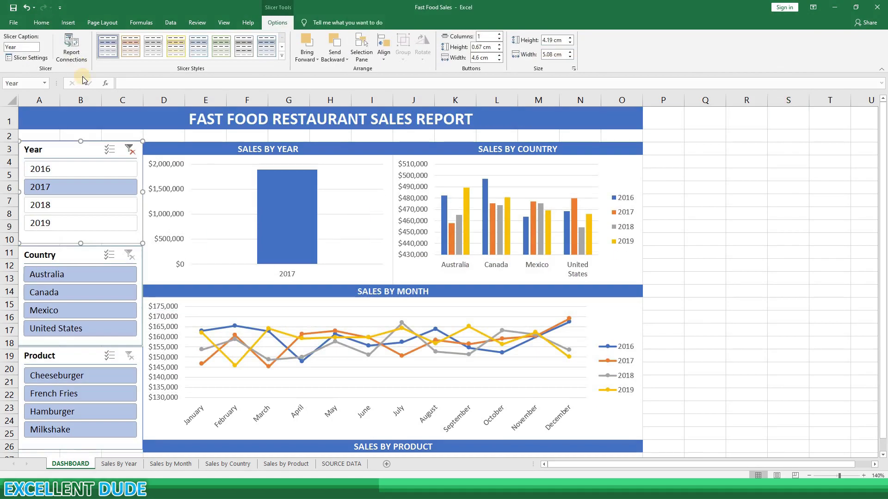
# Connect the Year slicer to the Sales by Month and Sales by Product reports as well.
pyautogui.click(71, 46)
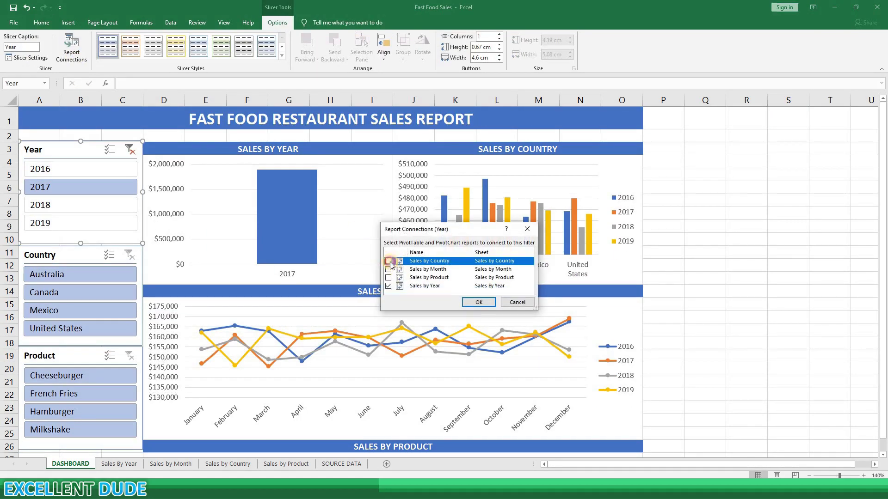
pyautogui.click(388, 269)
pyautogui.click(388, 278)
pyautogui.click(478, 302)
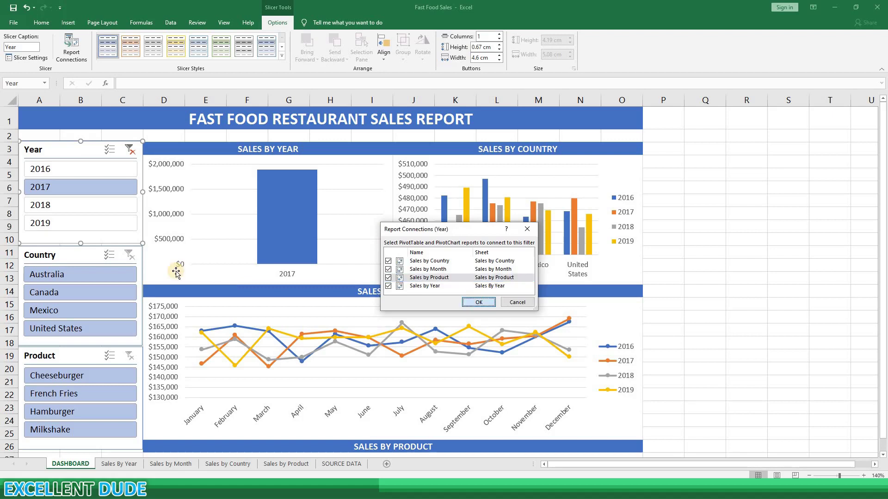
# Connect the Country slicer to the Sales by Product report as well.
pyautogui.click(90, 260)
pyautogui.click(72, 46)
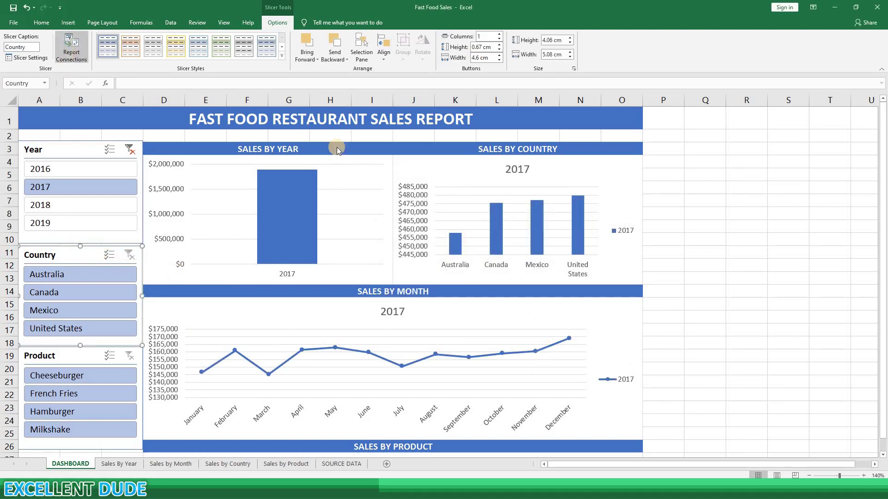
pyautogui.click(388, 278)
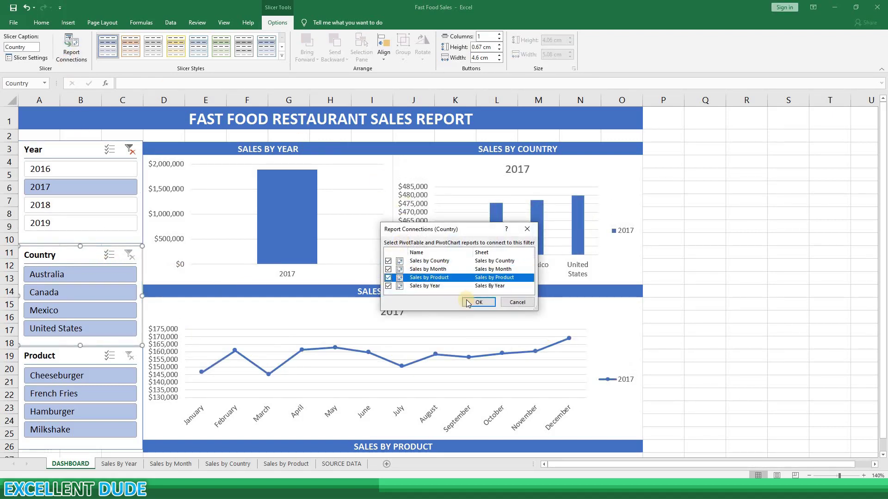
pyautogui.click(478, 302)
# Connect the Product slicer to the Sales by Month report as well.
pyautogui.click(88, 356)
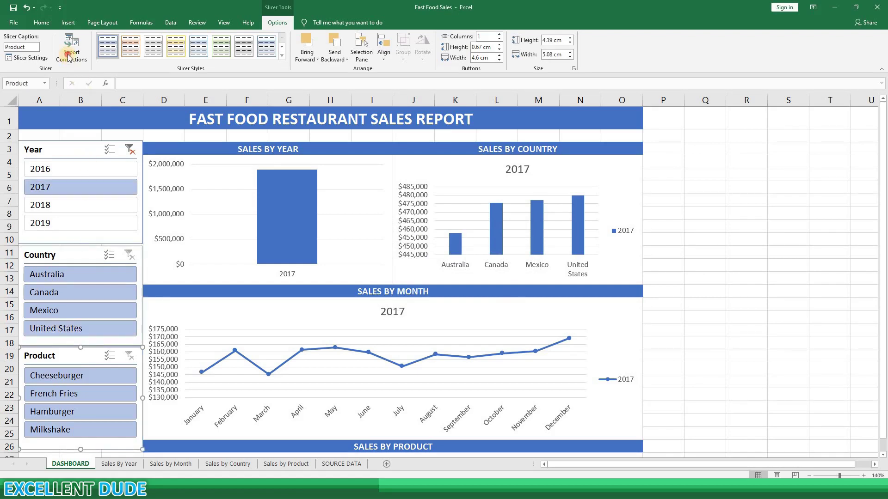
pyautogui.click(72, 46)
pyautogui.click(388, 270)
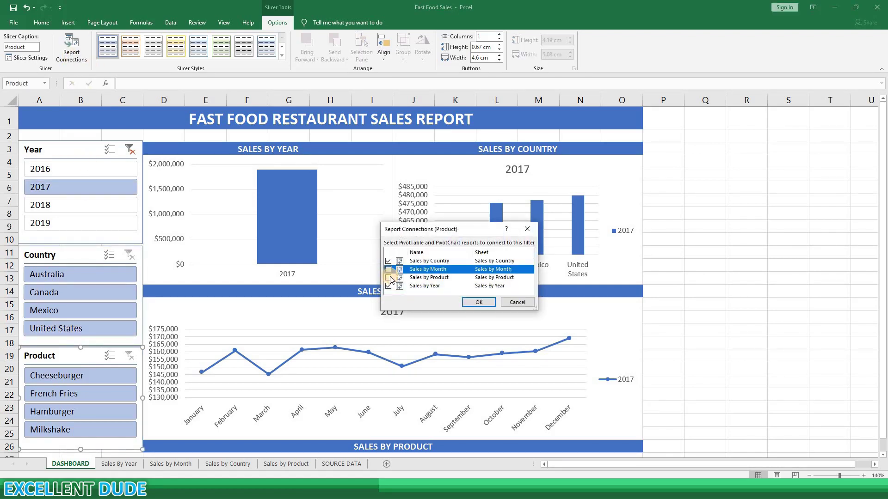
pyautogui.click(478, 301)
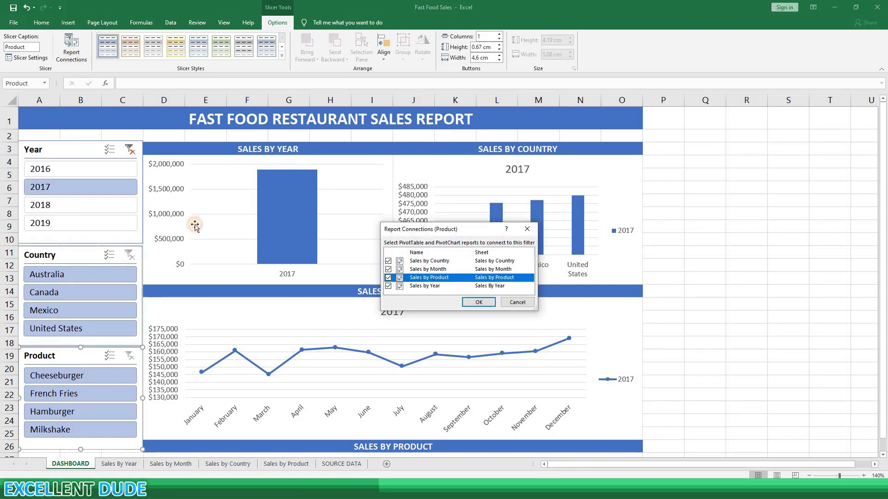
# Check the Year slicer's report connections and close the list without changes.
pyautogui.click(79, 149)
pyautogui.click(71, 46)
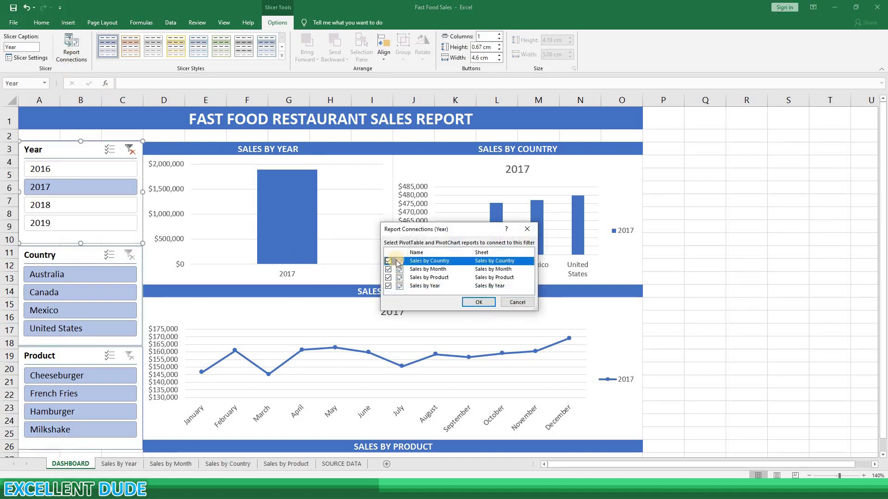
pyautogui.click(516, 302)
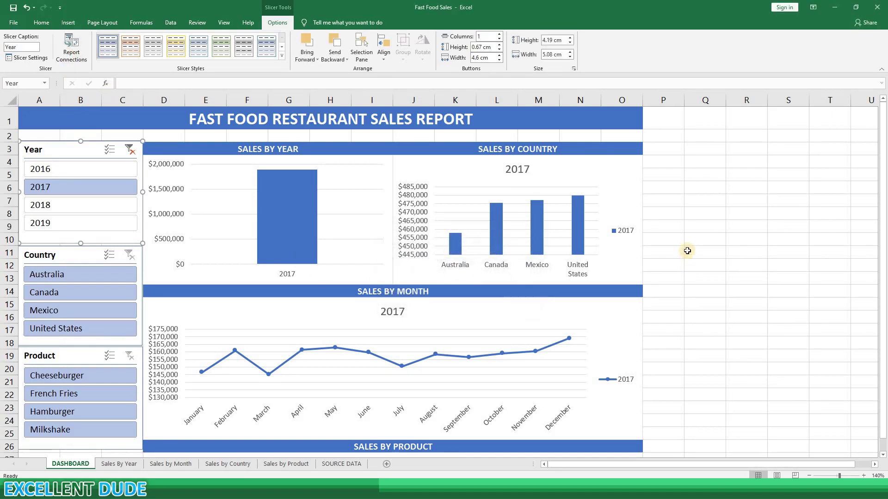
pyautogui.click(685, 251)
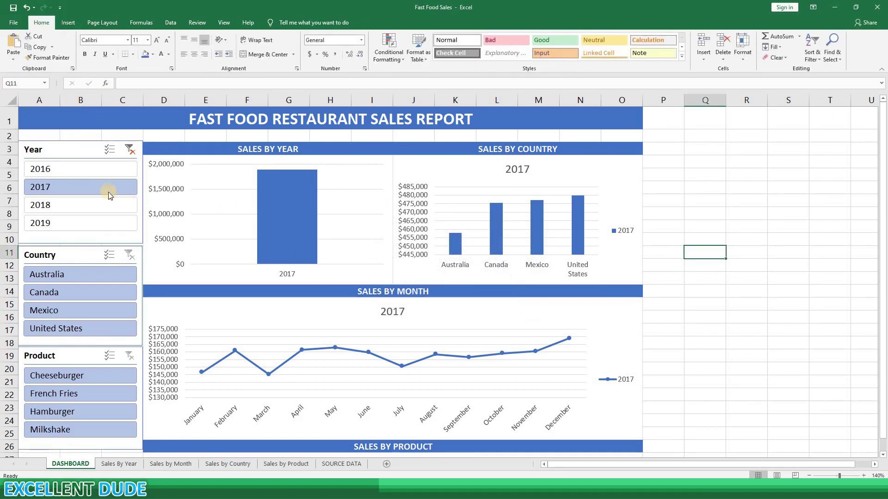
# Clear the Year filter and zoom out to view the whole dashboard.
pyautogui.click(130, 149)
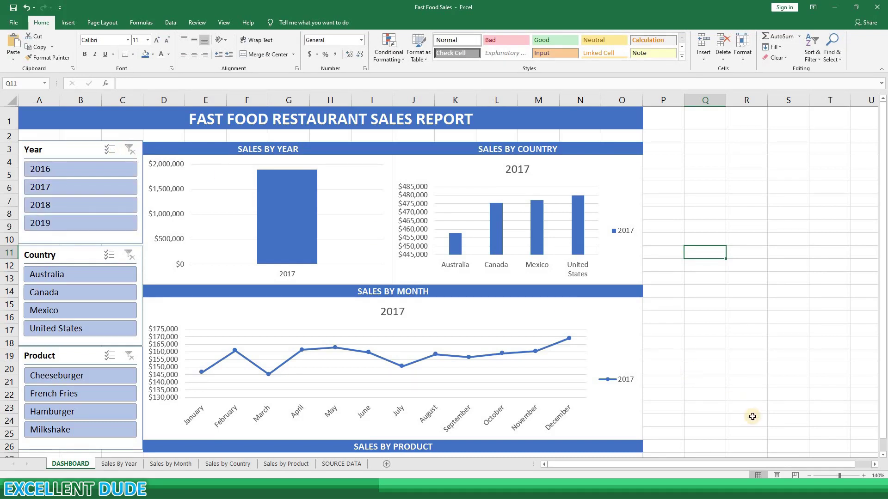
pyautogui.click(808, 475)
pyautogui.click(809, 476)
pyautogui.click(809, 476)
pyautogui.click(809, 476)
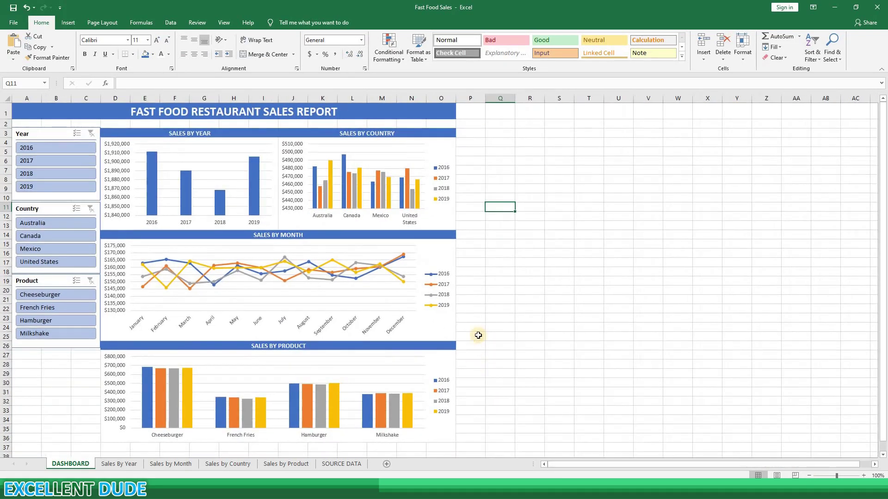
pyautogui.click(486, 318)
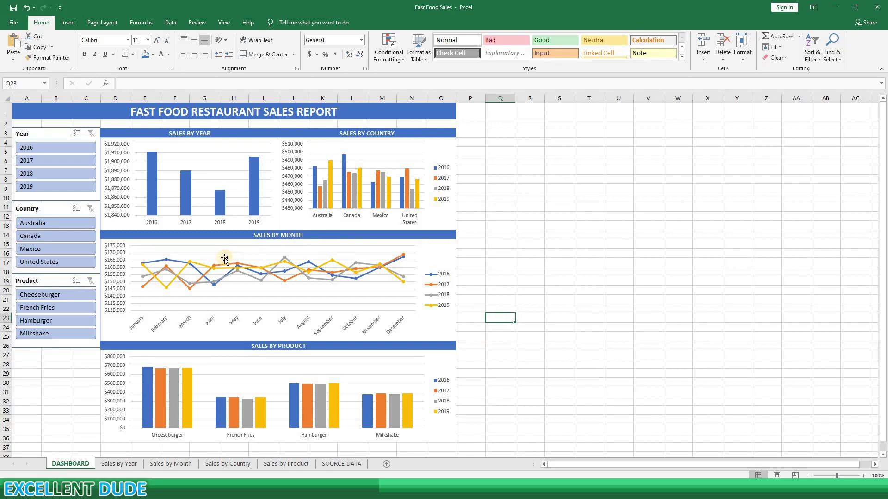
pyautogui.moveTo(211, 268)
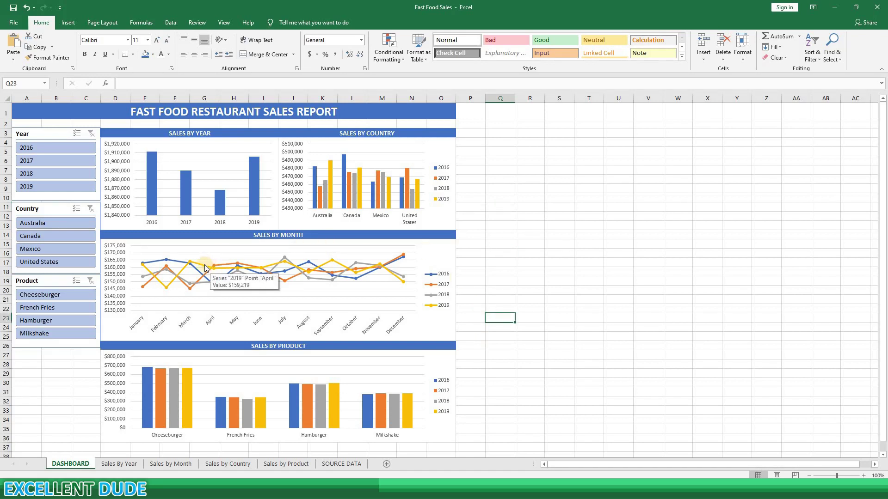
# Filter all charts to 2016, then to 2017, then clear the Year filter.
pyautogui.click(55, 147)
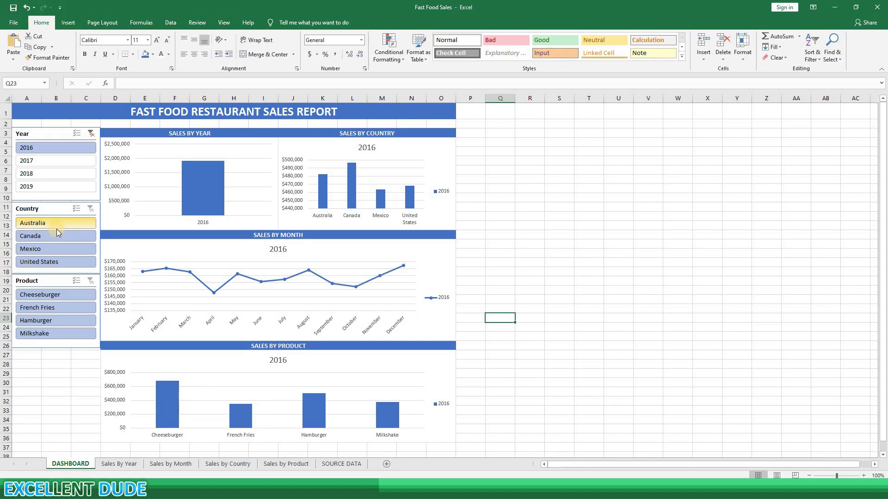
pyautogui.click(34, 162)
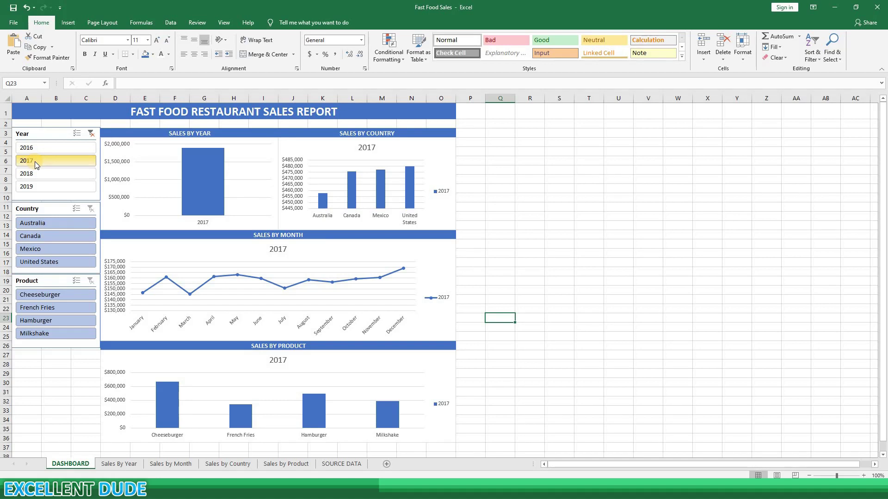
pyautogui.click(85, 135)
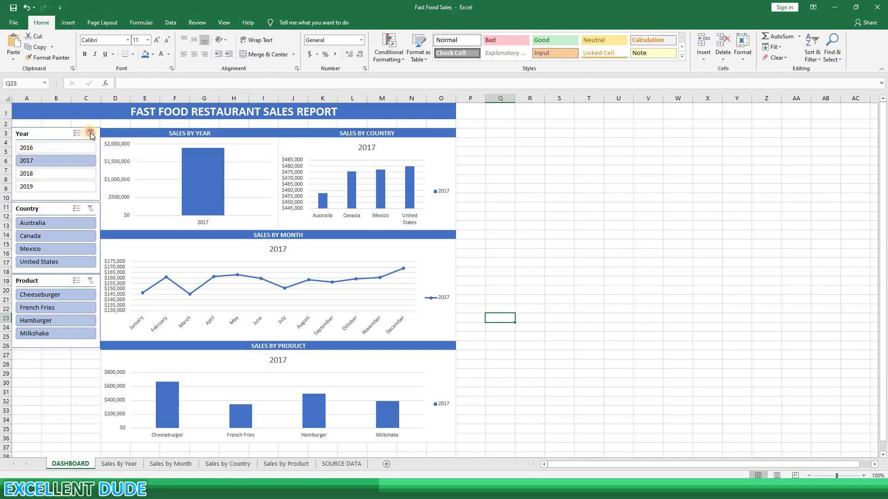
pyautogui.click(43, 235)
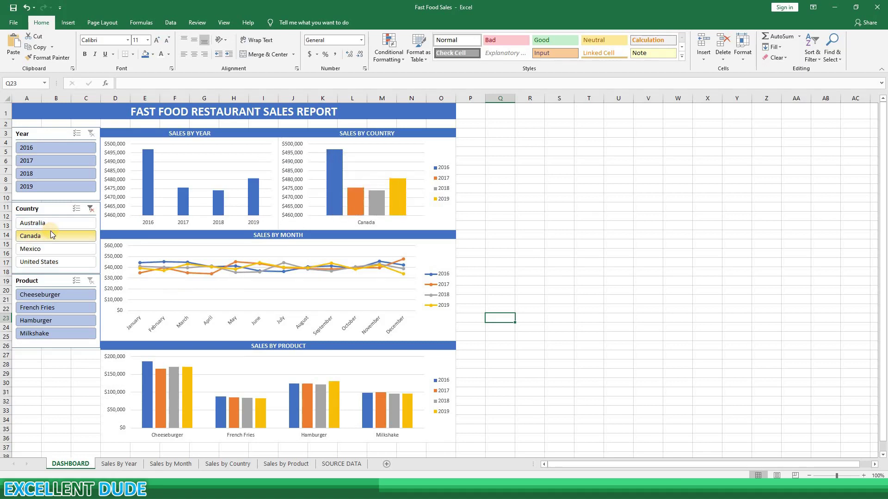
pyautogui.click(60, 262)
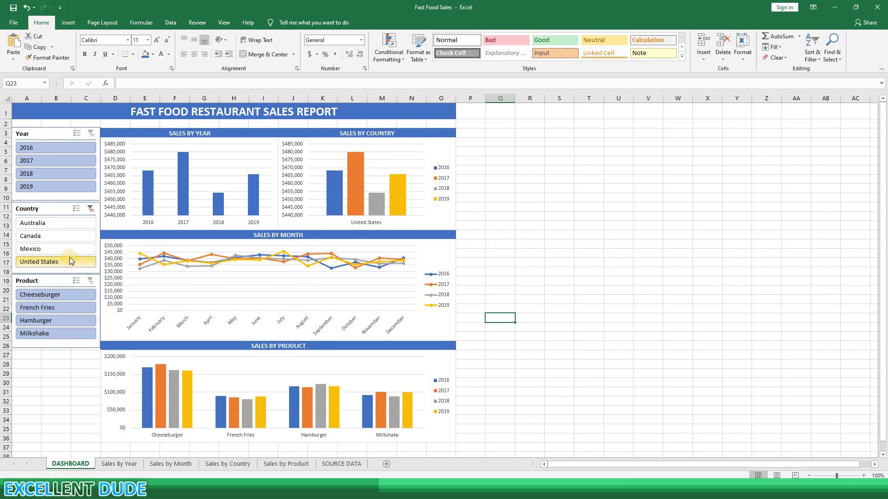
pyautogui.click(91, 209)
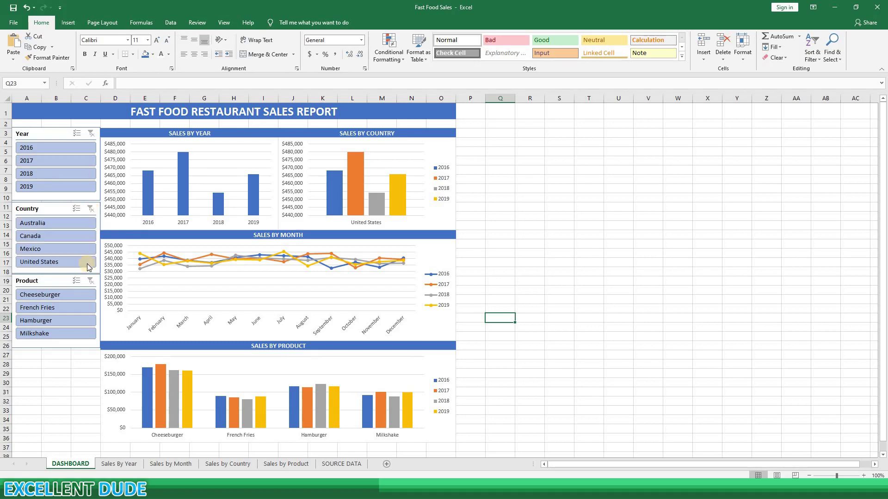
pyautogui.click(54, 323)
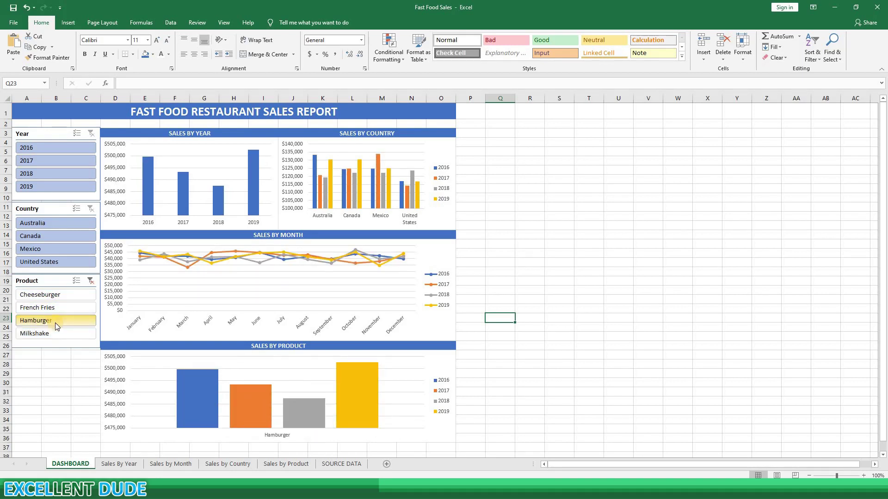
pyautogui.click(54, 295)
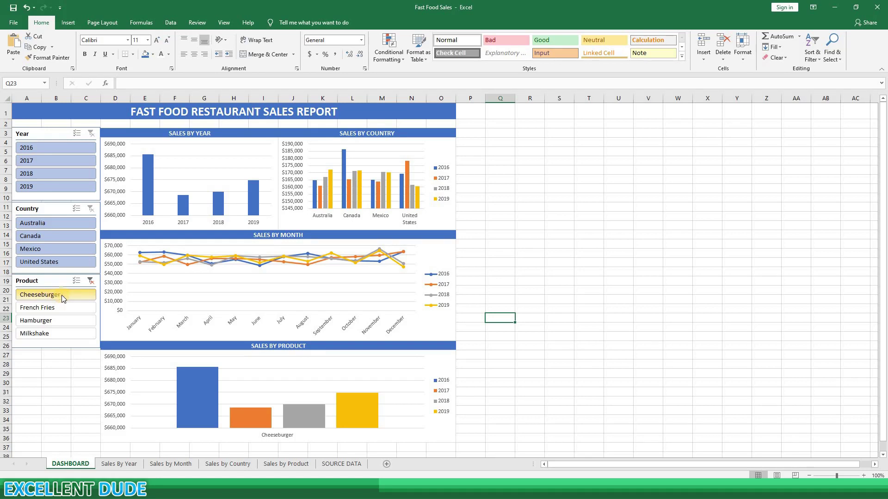
pyautogui.click(90, 281)
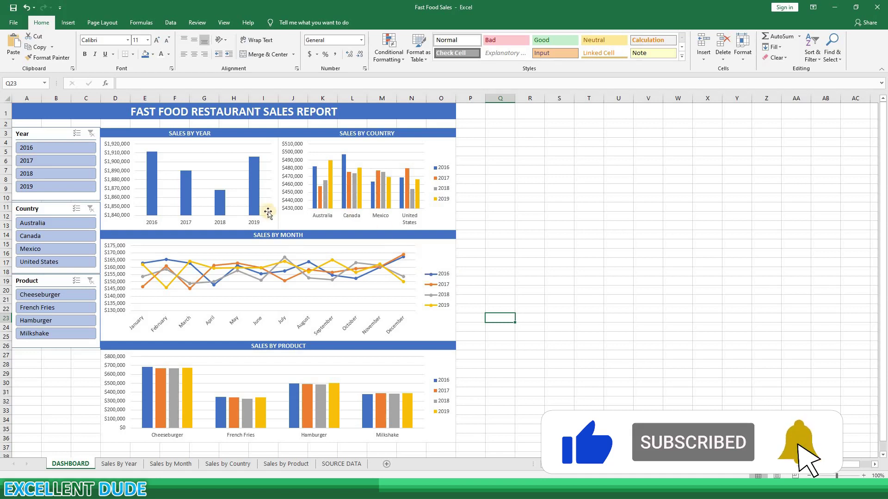
pyautogui.moveTo(260, 208)
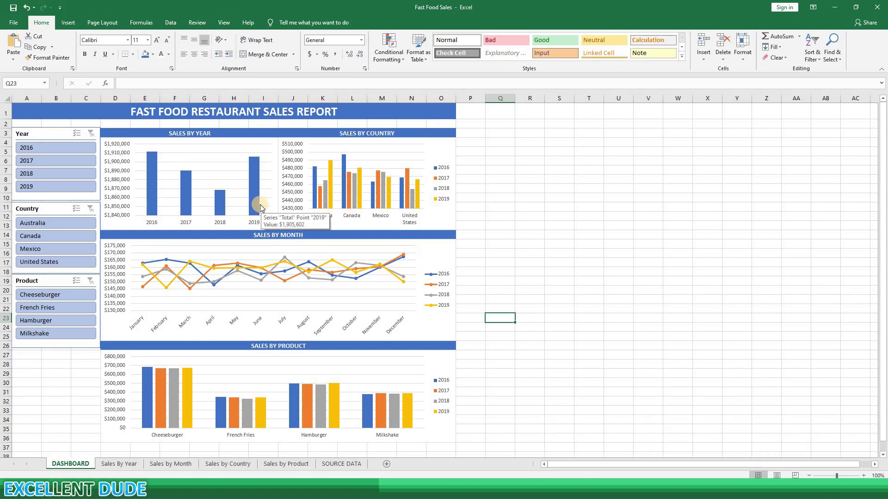